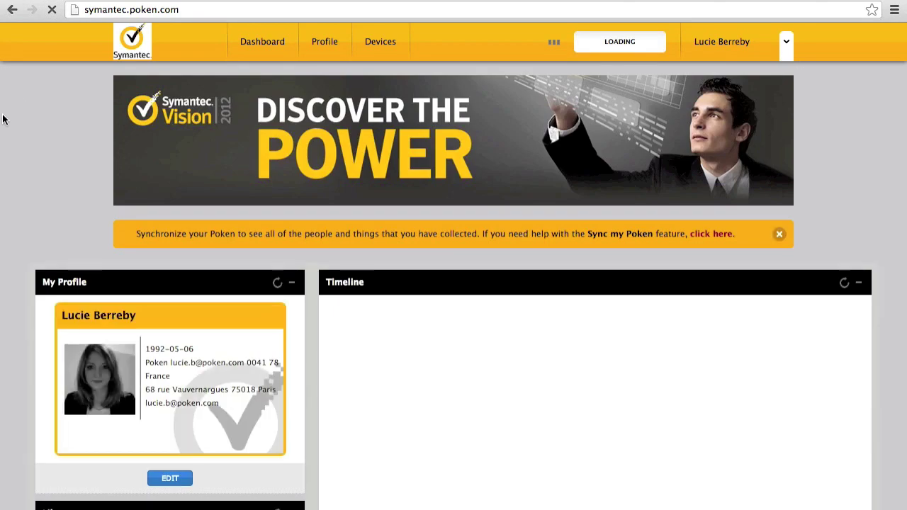
Step: Scroll down through the visitor dashboard's widget panels
{"action": "scroll", "coordinate": [54, 138], "scroll_direction": "down", "scroll_amount": 10}
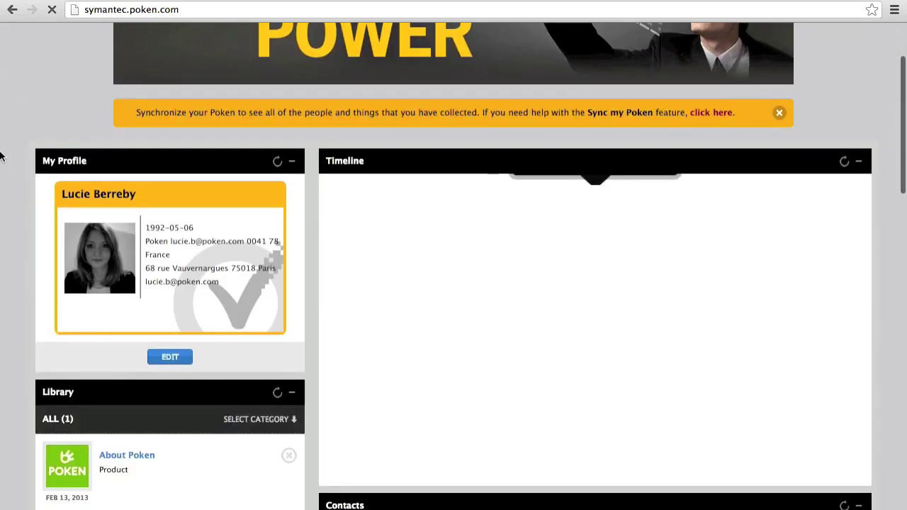
{"action": "scroll", "coordinate": [0, 156], "scroll_direction": "down", "scroll_amount": 1}
{"action": "scroll", "coordinate": [213, 276], "scroll_direction": "down", "scroll_amount": 5}
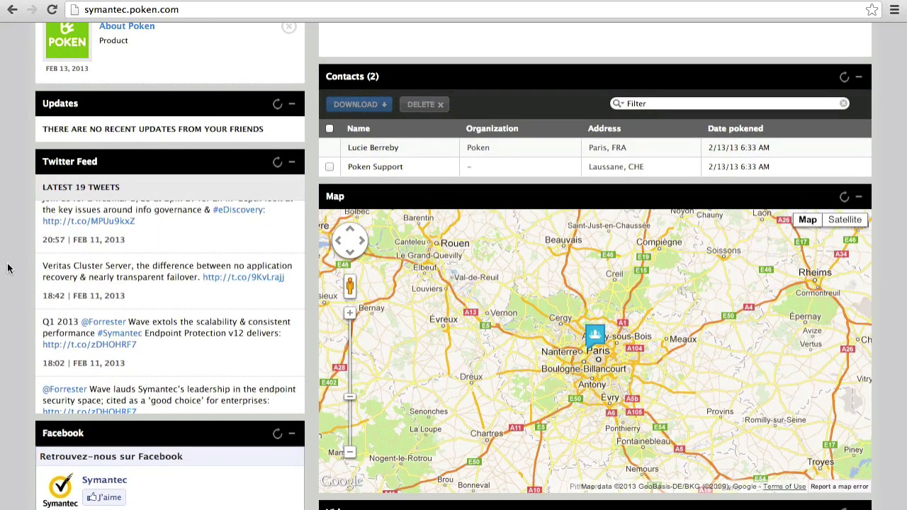
{"action": "scroll", "coordinate": [14, 248], "scroll_direction": "down", "scroll_amount": 8}
{"action": "scroll", "coordinate": [153, 235], "scroll_direction": "down", "scroll_amount": 3}
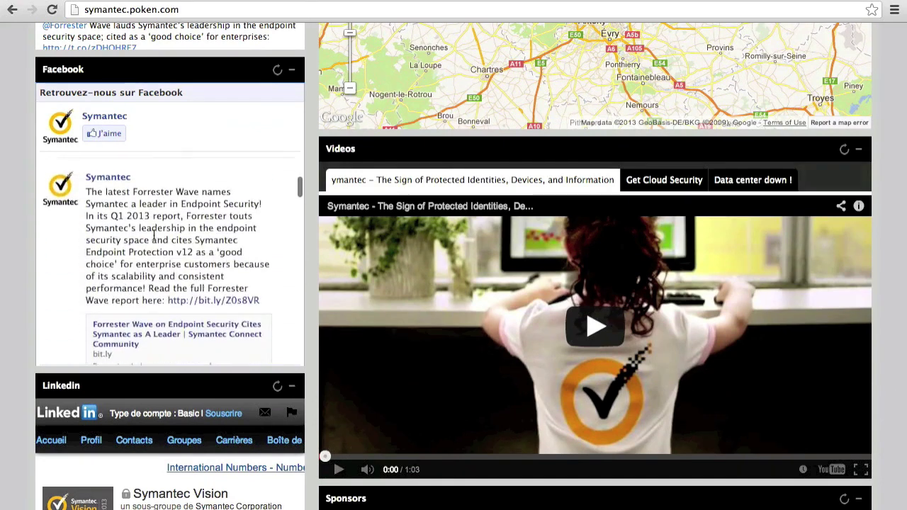
{"action": "scroll", "coordinate": [4, 248], "scroll_direction": "down", "scroll_amount": 3}
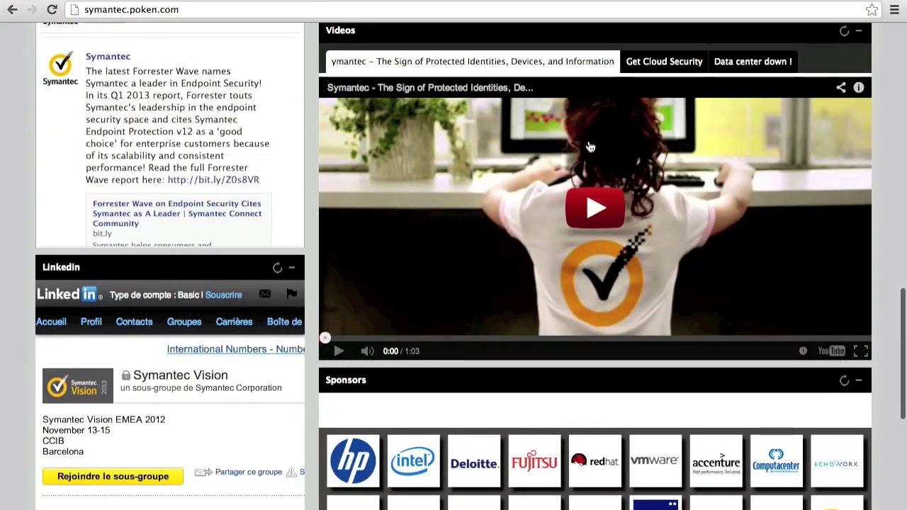
Step: Switch the video panel to the Data center down ! clip, play it briefly, then pause it
{"action": "left_click", "coordinate": [657, 65]}
{"action": "left_click", "coordinate": [754, 64]}
{"action": "left_click", "coordinate": [613, 217]}
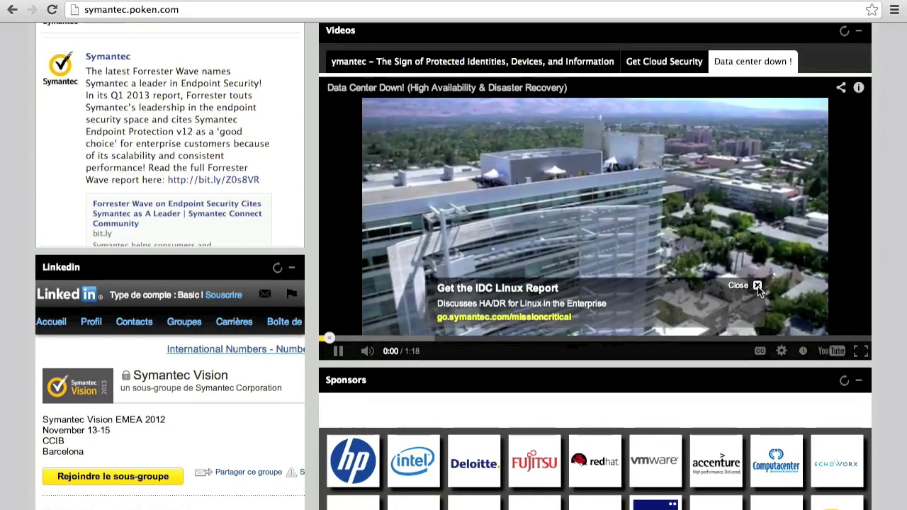
{"action": "left_click", "coordinate": [338, 352]}
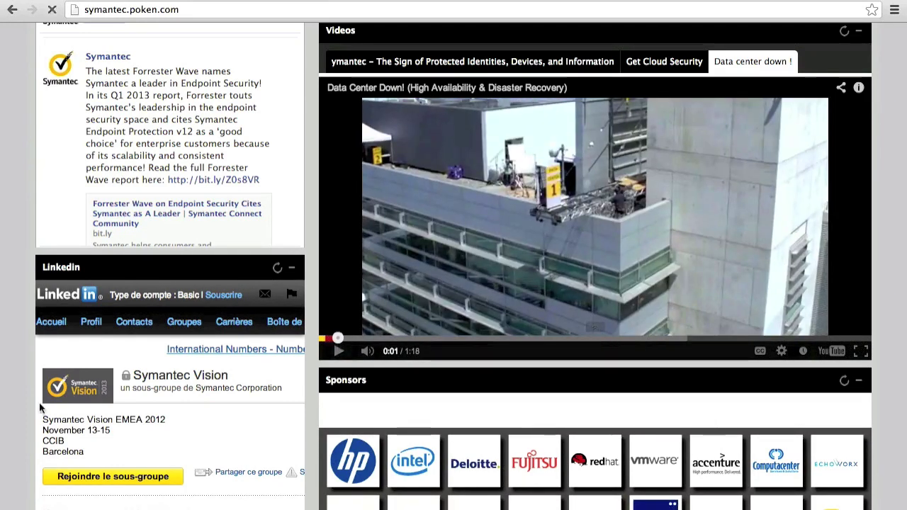
{"action": "scroll", "coordinate": [18, 395], "scroll_direction": "down", "scroll_amount": 3}
{"action": "scroll", "coordinate": [36, 270], "scroll_direction": "down", "scroll_amount": 5}
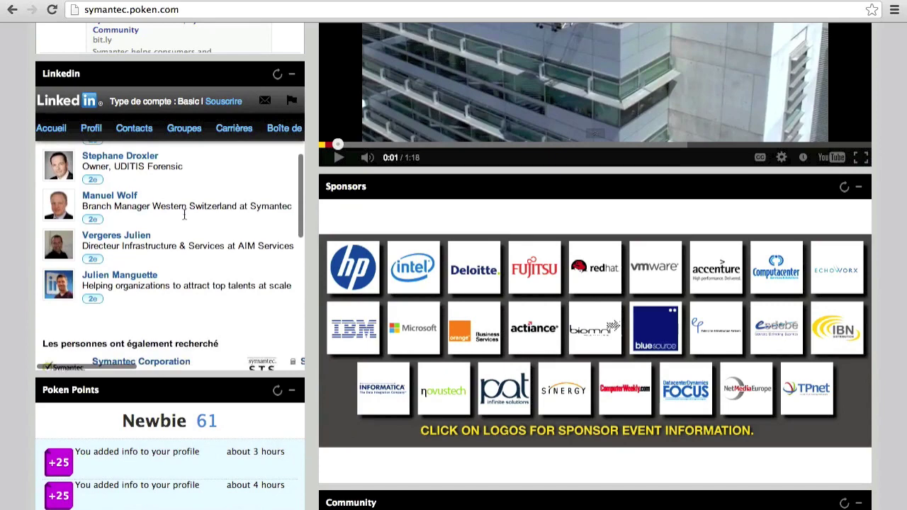
{"action": "scroll", "coordinate": [12, 263], "scroll_direction": "down", "scroll_amount": 2}
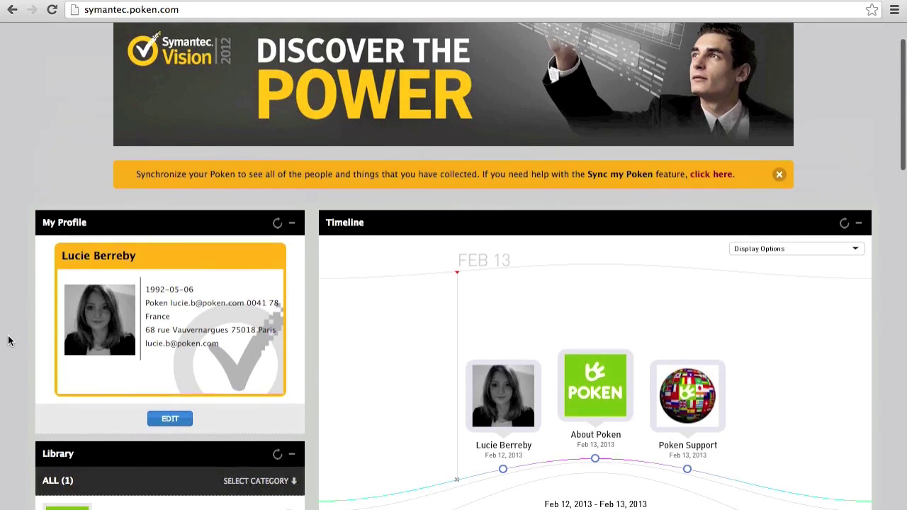
Step: Scroll past the Timeline, Contacts, Map, Facebook, Videos and Sponsors panels
{"action": "scroll", "coordinate": [8, 341], "scroll_direction": "down", "scroll_amount": 2}
{"action": "scroll", "coordinate": [8, 341], "scroll_direction": "down", "scroll_amount": 4}
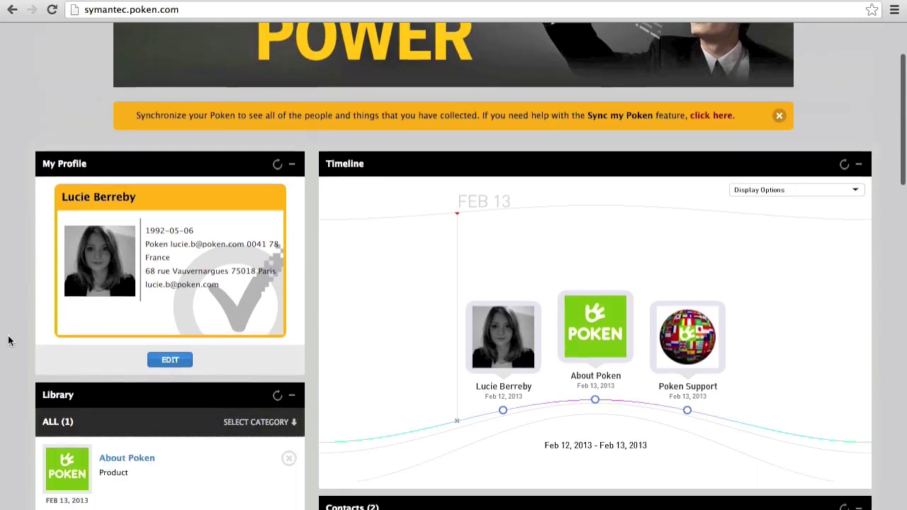
{"action": "scroll", "coordinate": [8, 341], "scroll_direction": "down", "scroll_amount": 4}
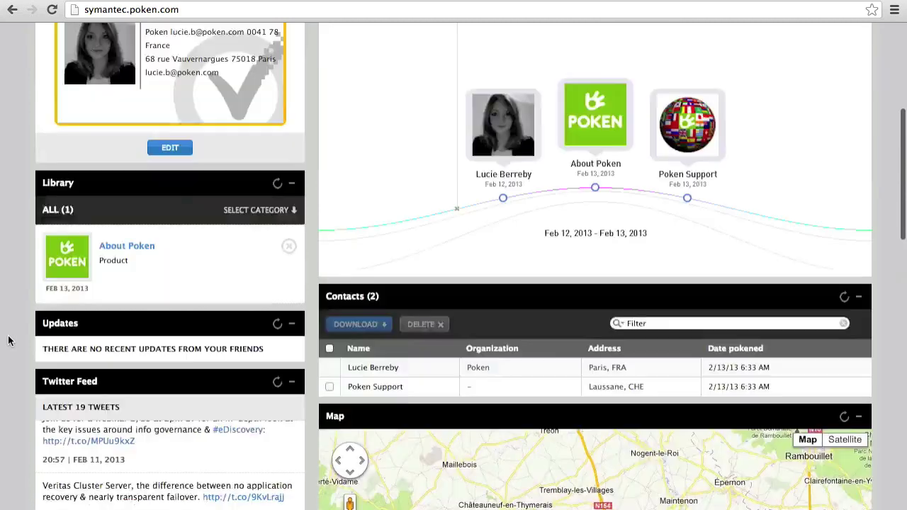
{"action": "scroll", "coordinate": [9, 341], "scroll_direction": "down", "scroll_amount": 12}
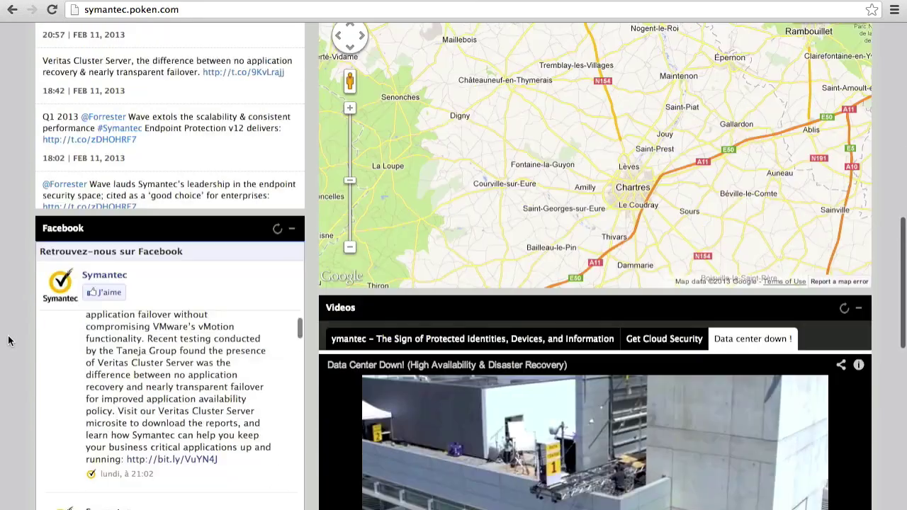
{"action": "scroll", "coordinate": [267, 388], "scroll_direction": "down", "scroll_amount": 5}
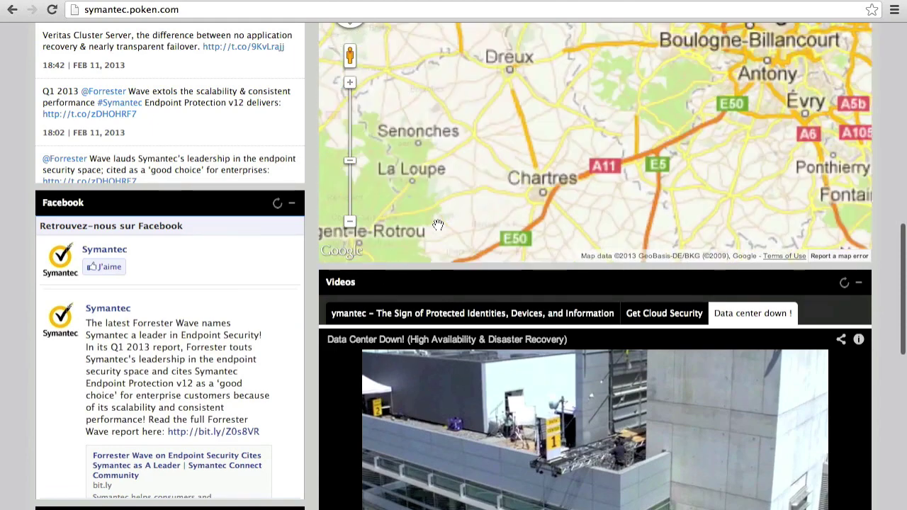
{"action": "scroll", "coordinate": [376, 286], "scroll_direction": "down", "scroll_amount": 8}
{"action": "scroll", "coordinate": [437, 224], "scroll_direction": "down", "scroll_amount": 15}
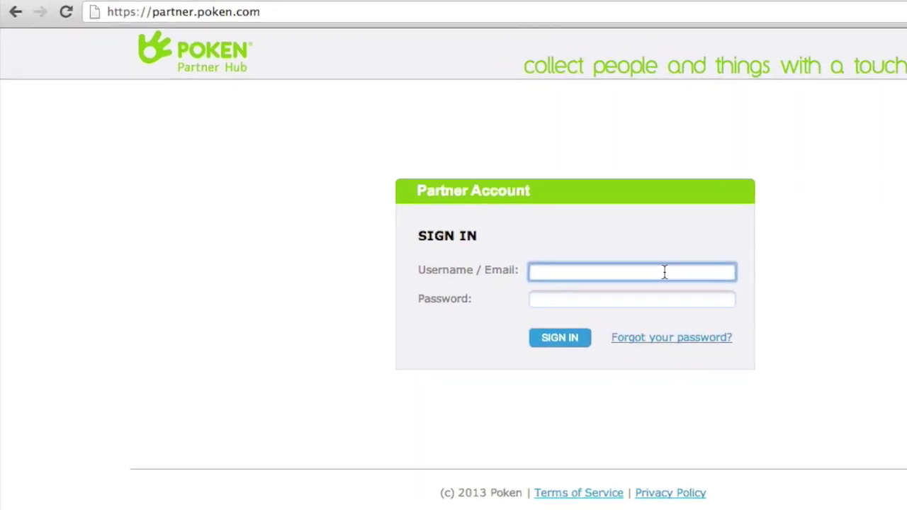
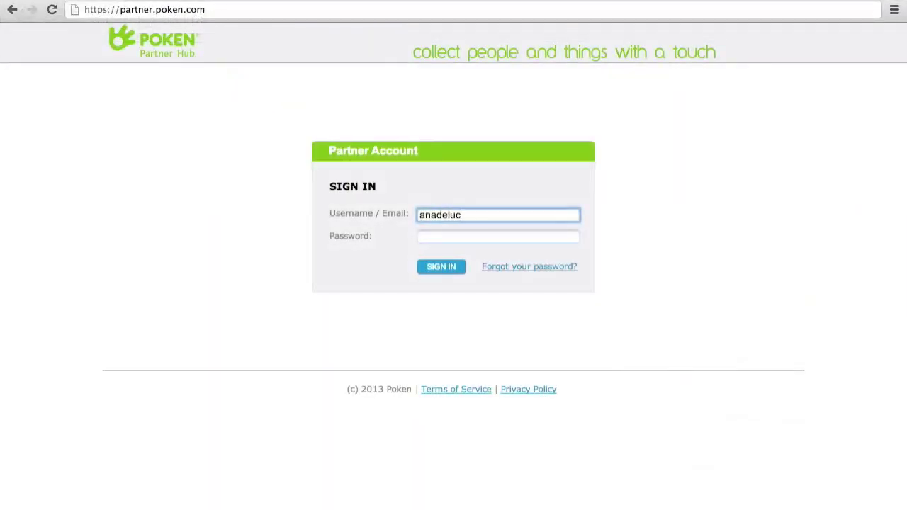
Step: Enter the partner account username and password to sign in
{"action": "left_click", "coordinate": [512, 236]}
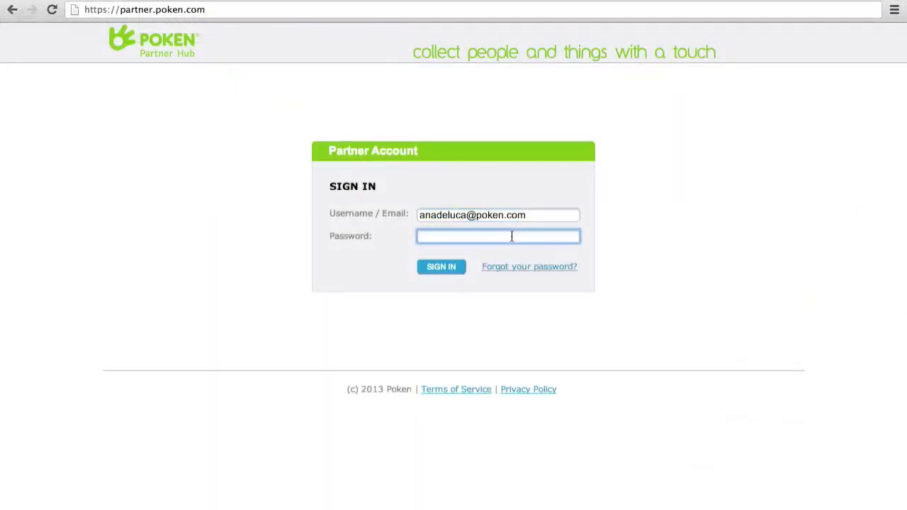
{"action": "type", "text": "*********"}
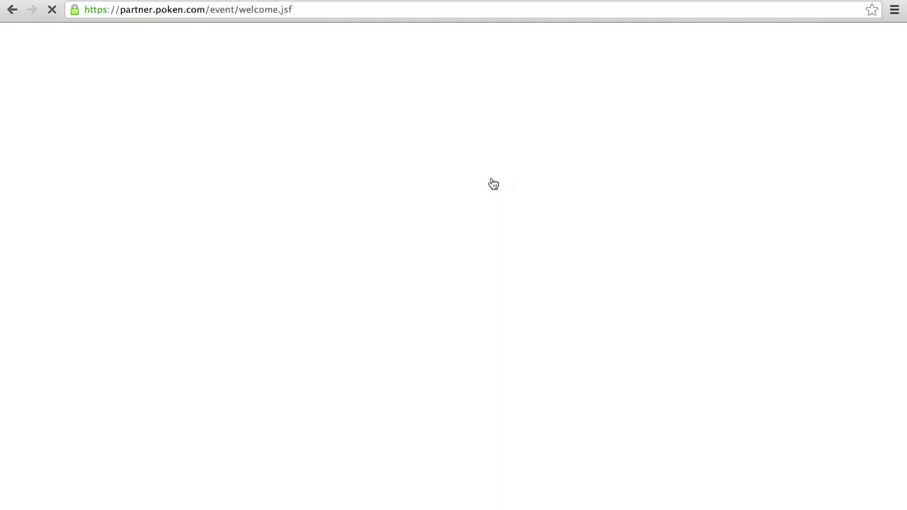
Step: Create a new Pro campaign named Symantec 2013 with organization Symantec
{"action": "left_click", "coordinate": [718, 291]}
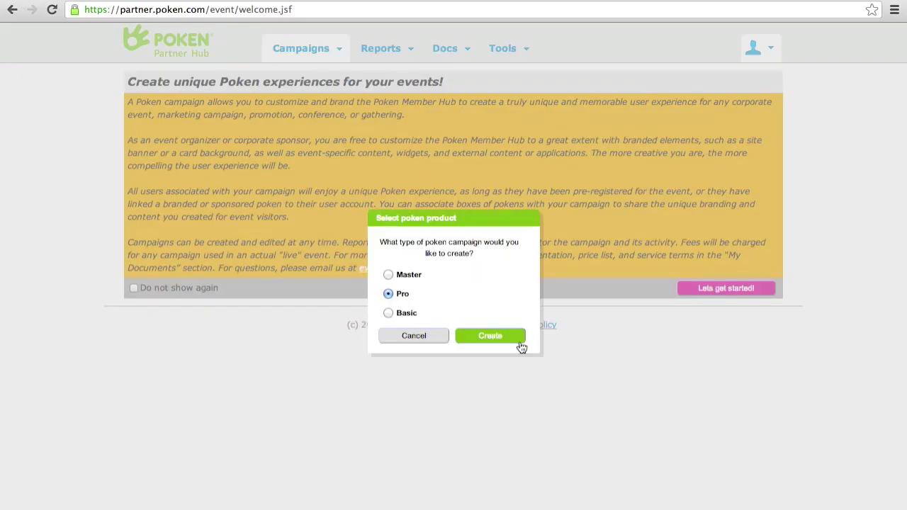
{"action": "left_click", "coordinate": [514, 339]}
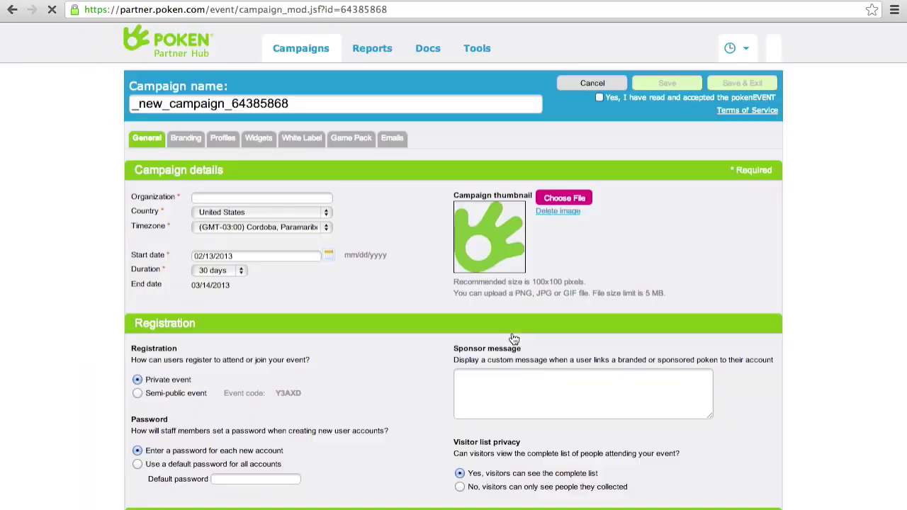
{"action": "left_click", "coordinate": [272, 108]}
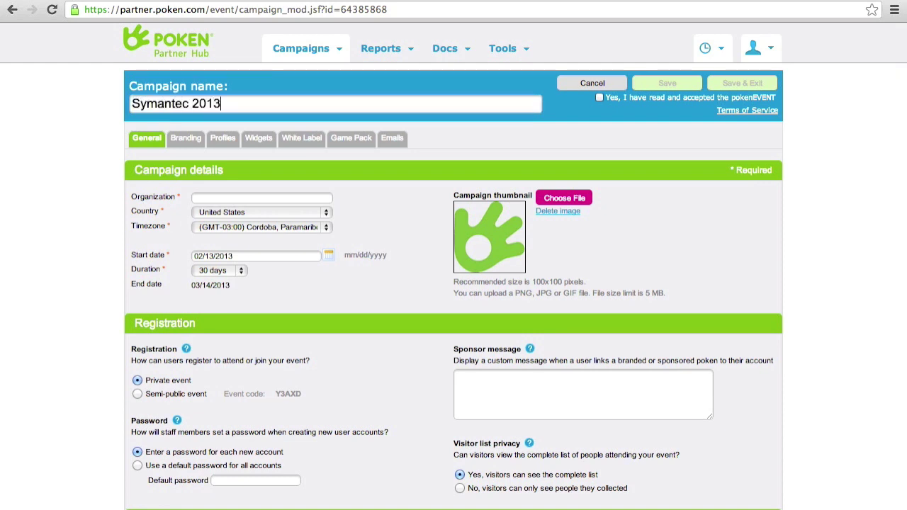
{"action": "left_click", "coordinate": [278, 198]}
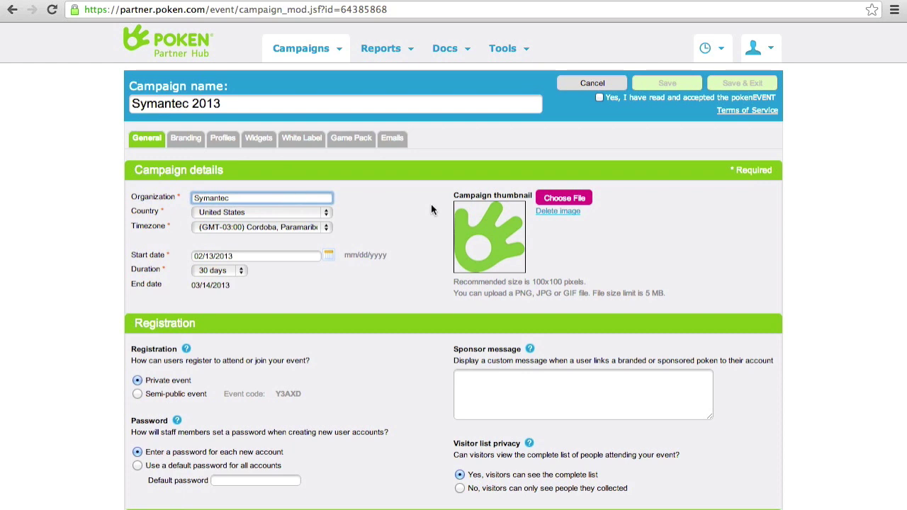
Step: Upload symantec.jpeg as the campaign thumbnail and save the campaign details
{"action": "left_click", "coordinate": [561, 195]}
{"action": "left_click", "coordinate": [424, 164]}
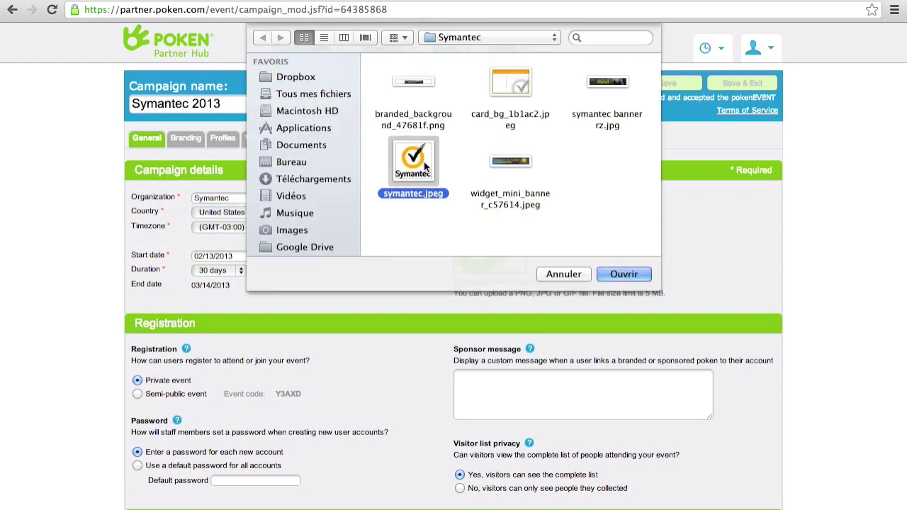
{"action": "left_click", "coordinate": [621, 273]}
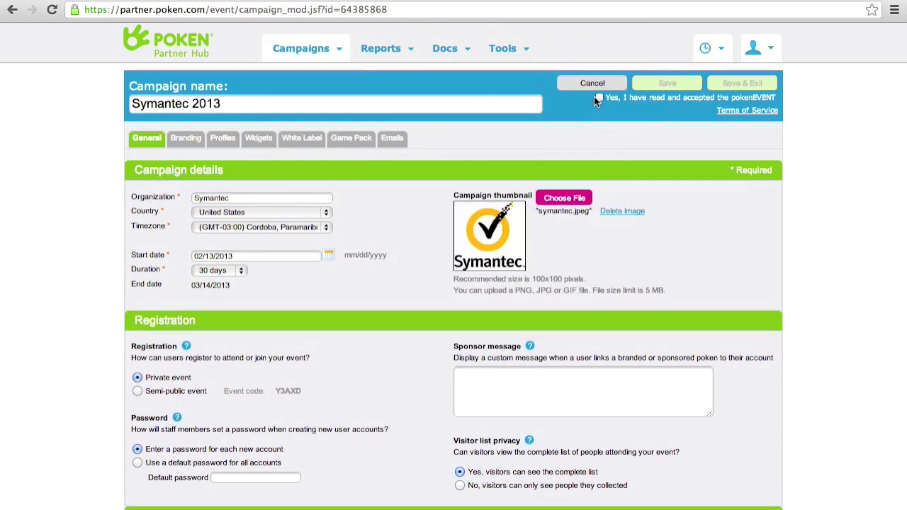
{"action": "left_click", "coordinate": [664, 85]}
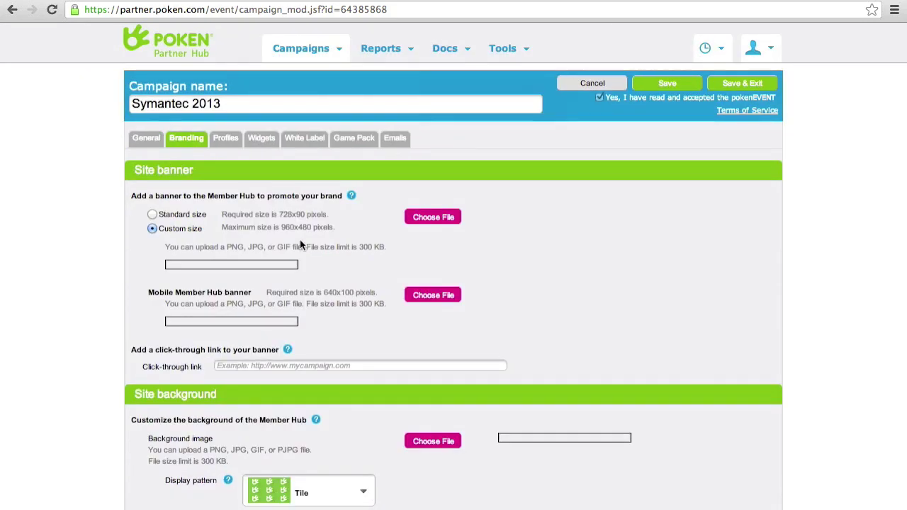
{"action": "left_click", "coordinate": [424, 162]}
Step: Upload symantec banner rz.jpg as the site banner
{"action": "left_click", "coordinate": [405, 161]}
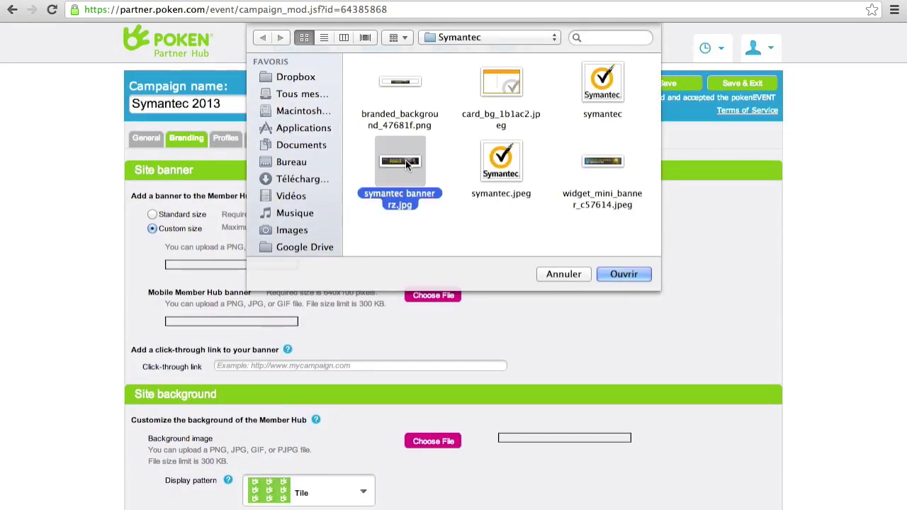
{"action": "left_click", "coordinate": [624, 274]}
{"action": "scroll", "coordinate": [97, 312], "scroll_direction": "down", "scroll_amount": 5}
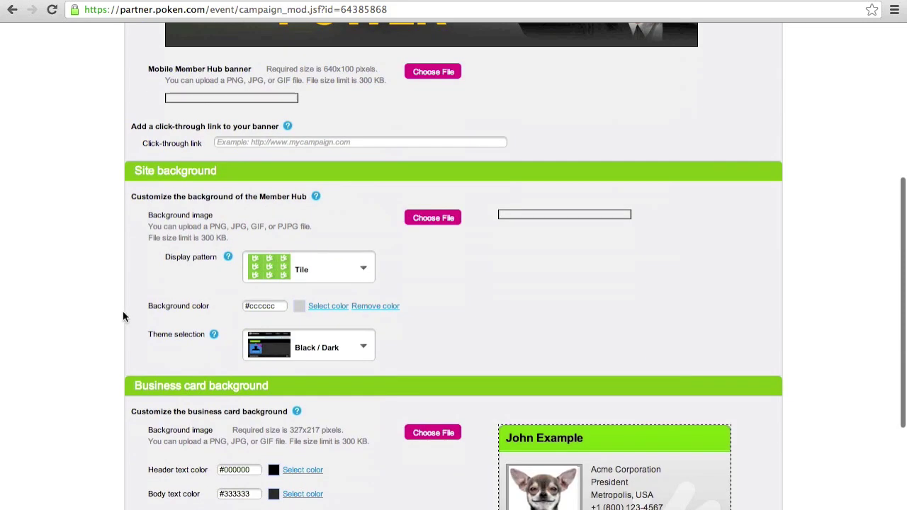
Step: Set the colour theme to Orange / Light
{"action": "left_click", "coordinate": [303, 341]}
{"action": "scroll", "coordinate": [336, 449], "scroll_direction": "down", "scroll_amount": 10}
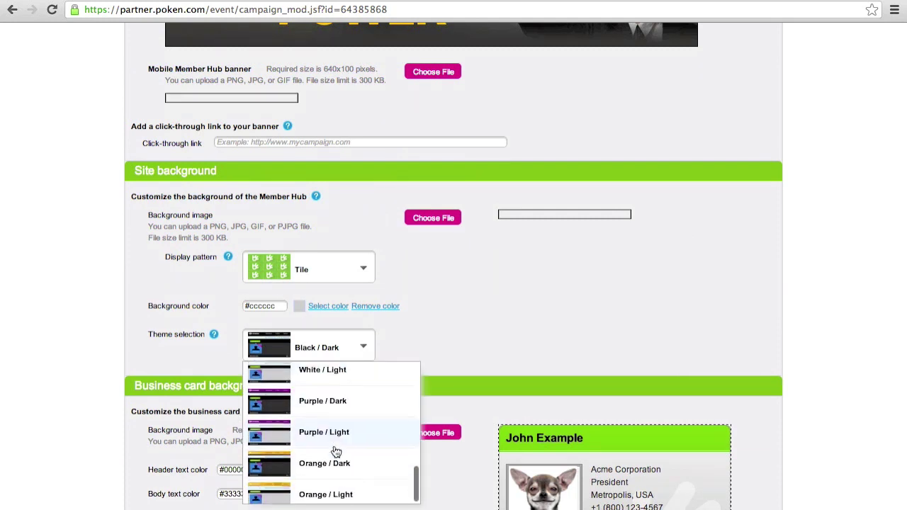
{"action": "left_click", "coordinate": [336, 454]}
Step: Upload card_bg_1b1ac2.jpeg as the business card background
{"action": "scroll", "coordinate": [412, 419], "scroll_direction": "down", "scroll_amount": 3}
{"action": "left_click", "coordinate": [430, 270]}
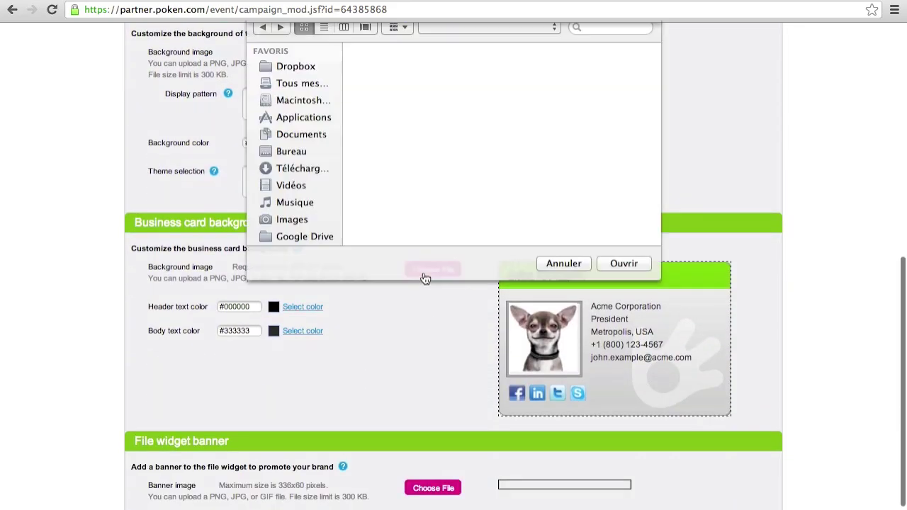
{"action": "left_click", "coordinate": [502, 85]}
{"action": "left_click", "coordinate": [632, 278]}
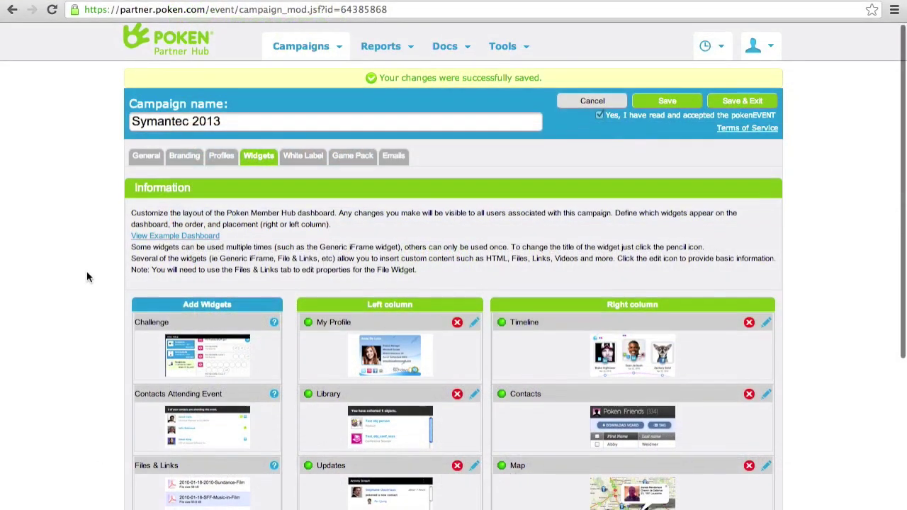
Step: Drag the Twitter Feed widget into the left column above Poken Points and open its properties
{"action": "scroll", "coordinate": [95, 431], "scroll_direction": "down", "scroll_amount": 3}
{"action": "scroll", "coordinate": [86, 277], "scroll_direction": "down", "scroll_amount": 3}
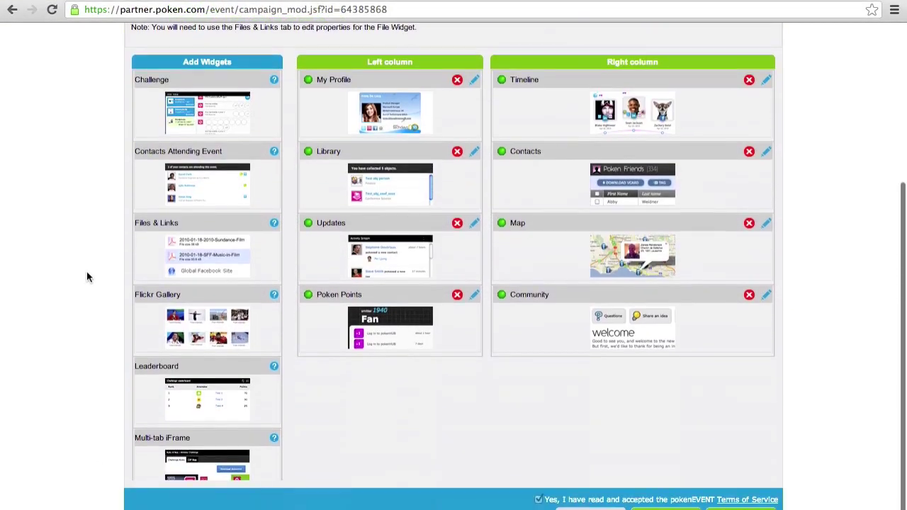
{"action": "scroll", "coordinate": [195, 246], "scroll_direction": "down", "scroll_amount": 10}
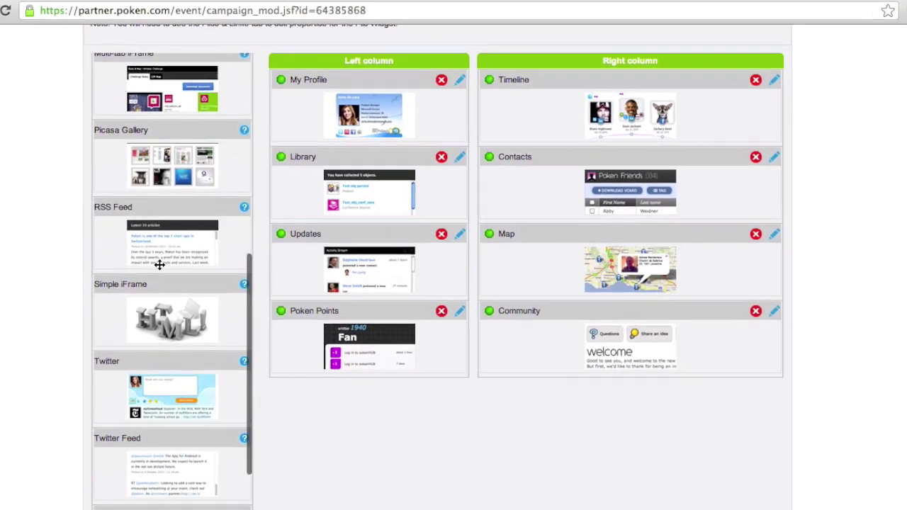
{"action": "scroll", "coordinate": [196, 246], "scroll_direction": "down", "scroll_amount": 2}
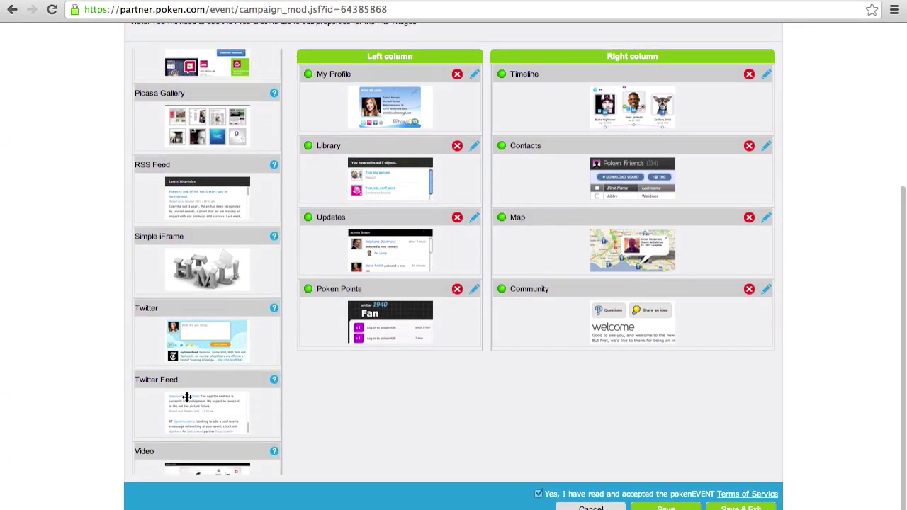
{"action": "left_click_drag", "start_coordinate": [187, 397], "coordinate": [348, 290]}
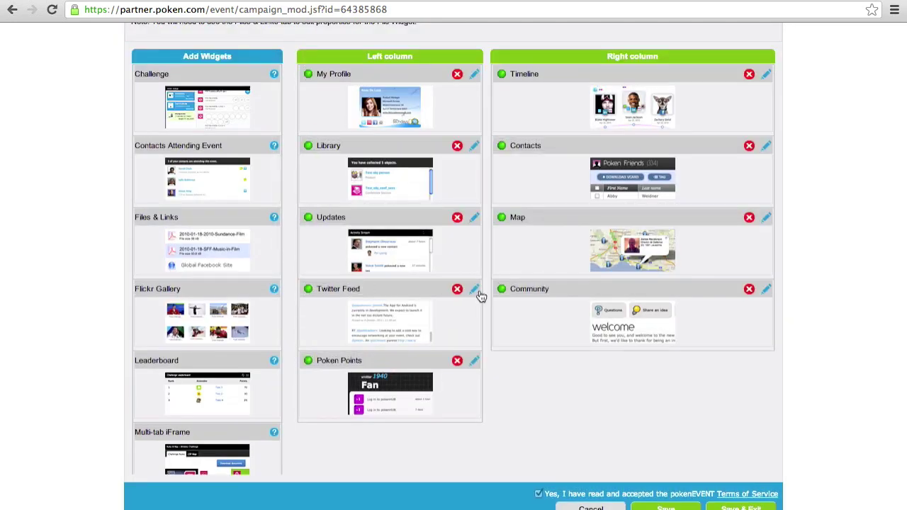
{"action": "left_click", "coordinate": [475, 290]}
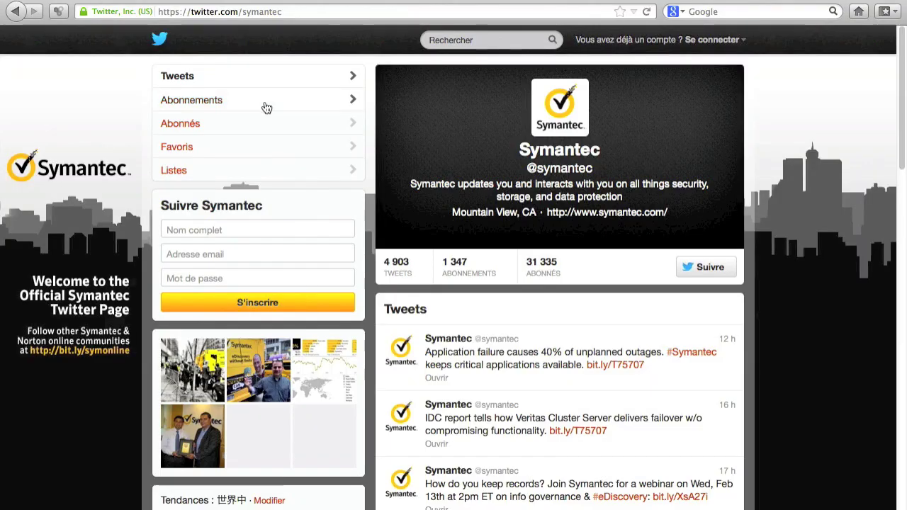
Step: Copy the symantec handle from Twitter's address and save it as the widget's Twitter User
{"action": "left_click", "coordinate": [311, 11]}
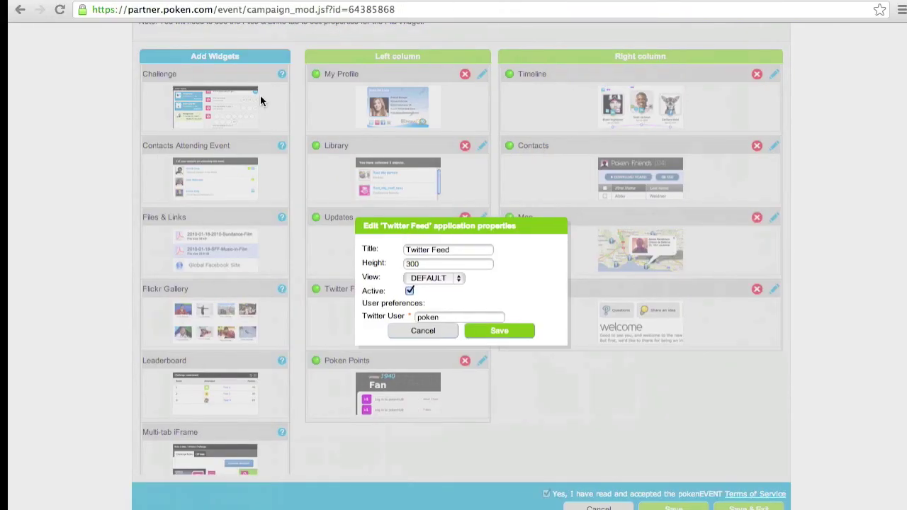
{"action": "left_click", "coordinate": [470, 333]}
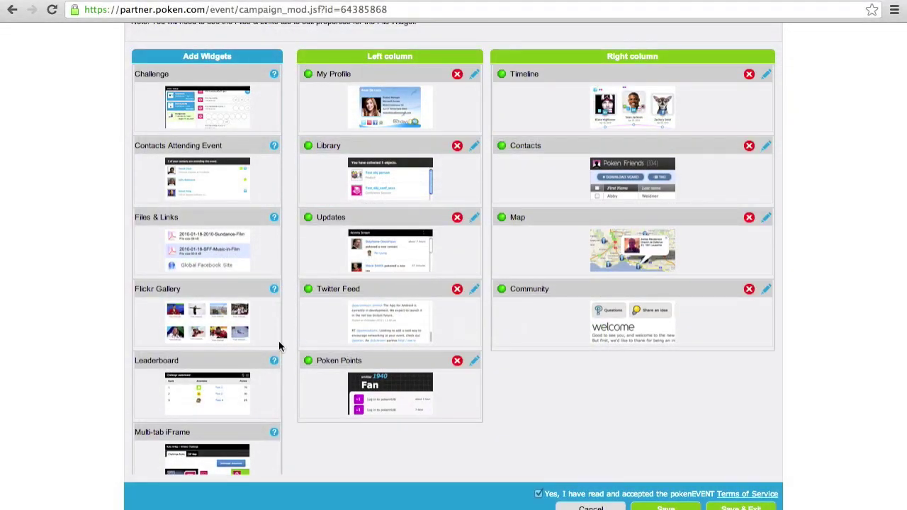
{"action": "scroll", "coordinate": [223, 282], "scroll_direction": "down", "scroll_amount": 10}
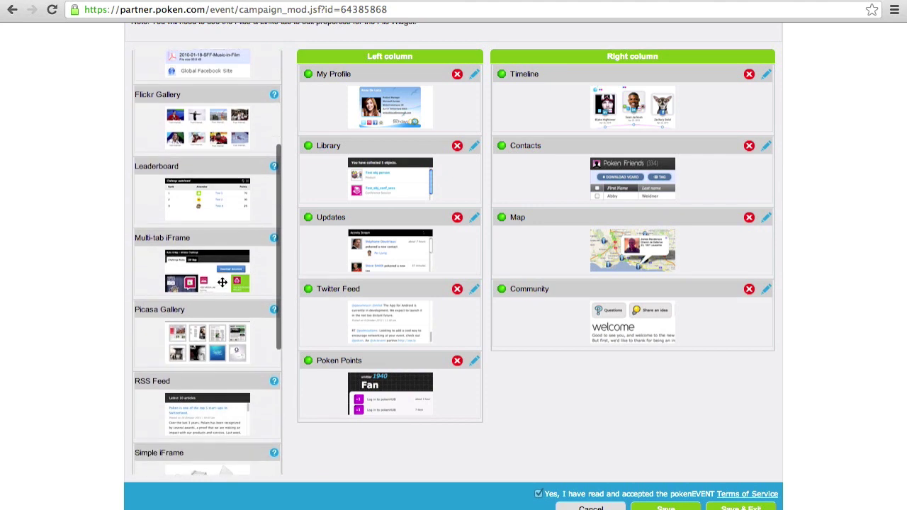
Step: Place a Simple iFrame widget in the left column and open its properties
{"action": "scroll", "coordinate": [222, 282], "scroll_direction": "down", "scroll_amount": 1}
{"action": "left_click_drag", "start_coordinate": [222, 284], "coordinate": [381, 359]}
{"action": "scroll", "coordinate": [468, 333], "scroll_direction": "down", "scroll_amount": 1}
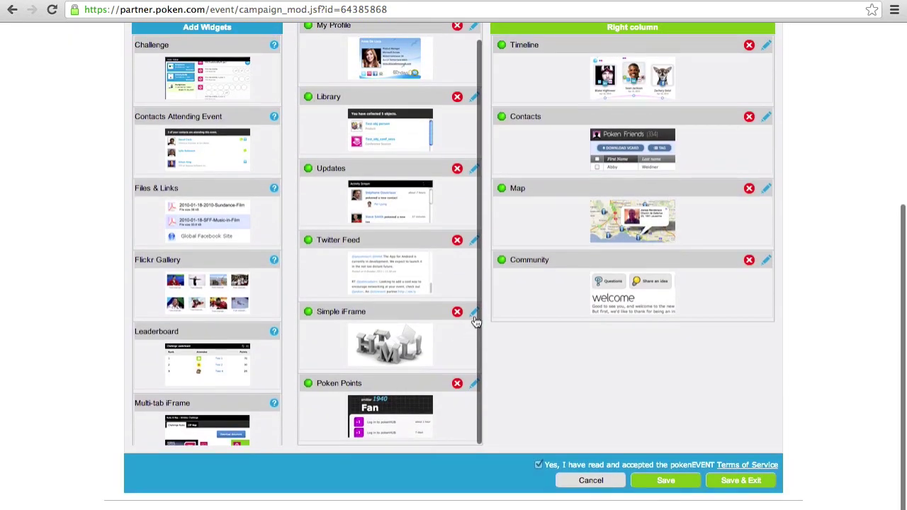
{"action": "left_click", "coordinate": [474, 312]}
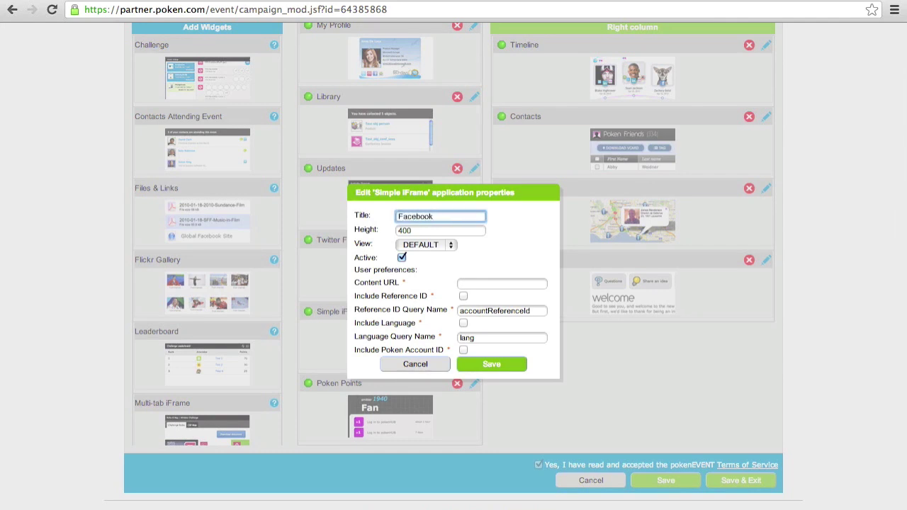
Step: Title it Facebook with the Facebook page URL, save, and add another Simple iFrame below
{"action": "left_click", "coordinate": [479, 283]}
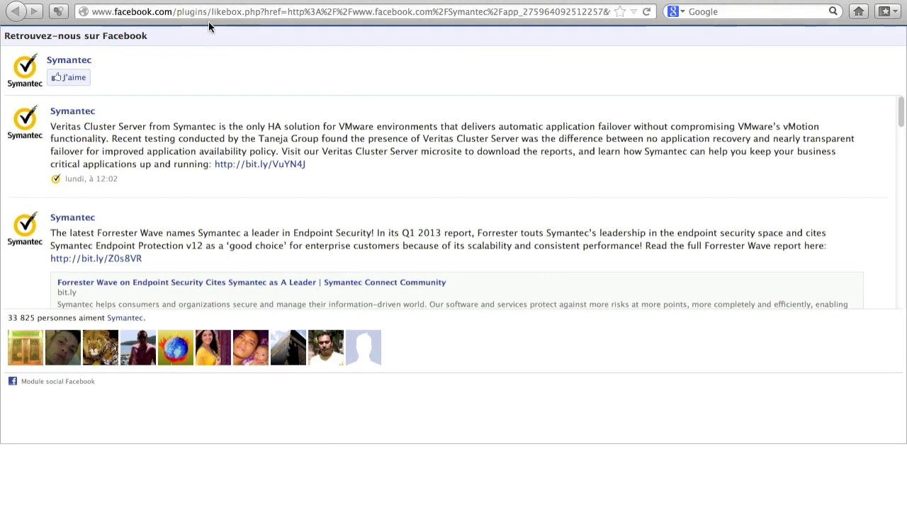
{"action": "left_click", "coordinate": [207, 13]}
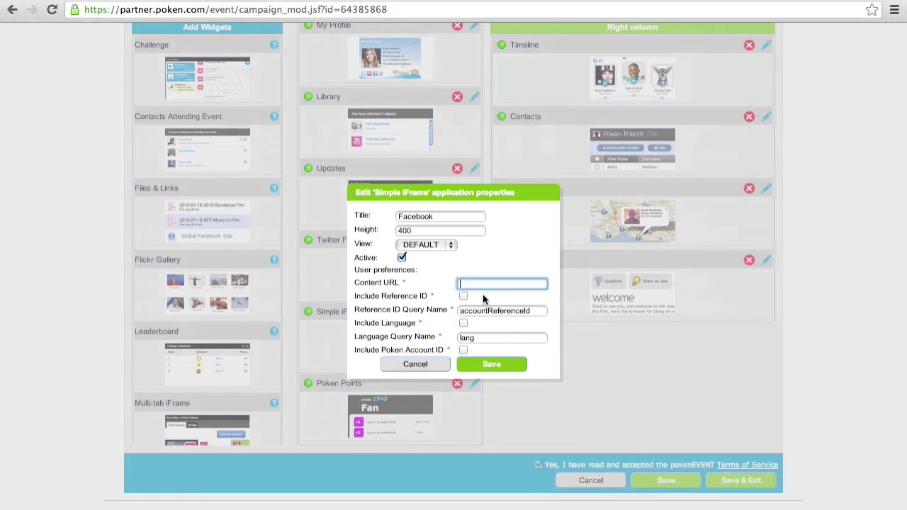
{"action": "left_click", "coordinate": [487, 368]}
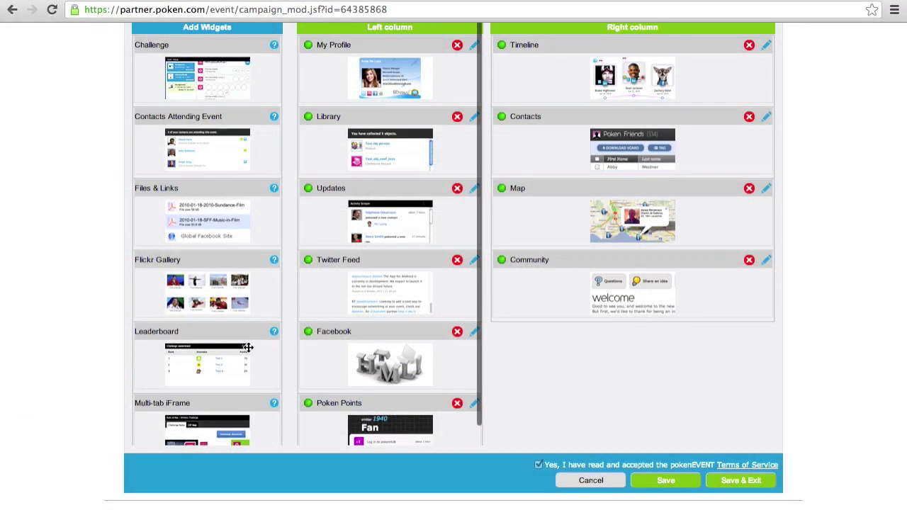
{"action": "scroll", "coordinate": [219, 272], "scroll_direction": "down", "scroll_amount": 5}
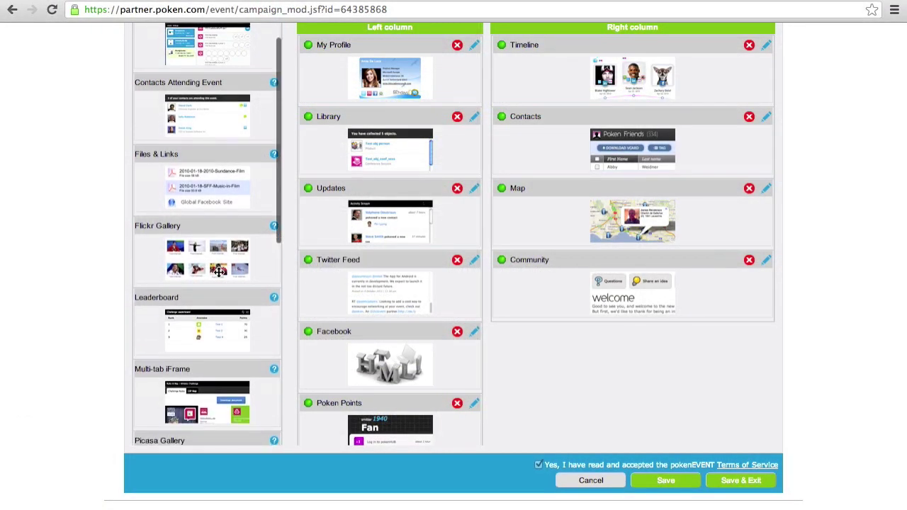
{"action": "left_click_drag", "start_coordinate": [211, 341], "coordinate": [370, 395]}
Step: Title the second iFrame LinkedIn and paste the Symantec Vision LinkedIn group URL as its Content URL
{"action": "scroll", "coordinate": [363, 263], "scroll_direction": "down", "scroll_amount": 2}
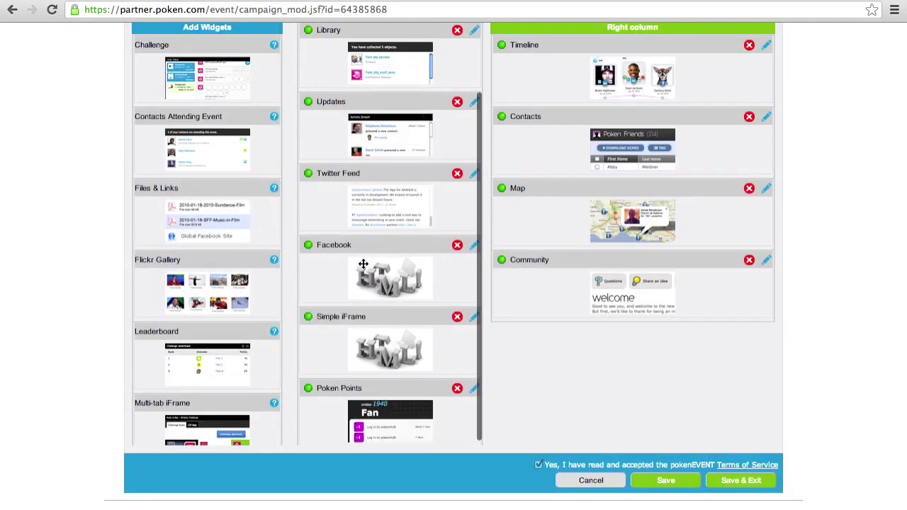
{"action": "left_click", "coordinate": [474, 314]}
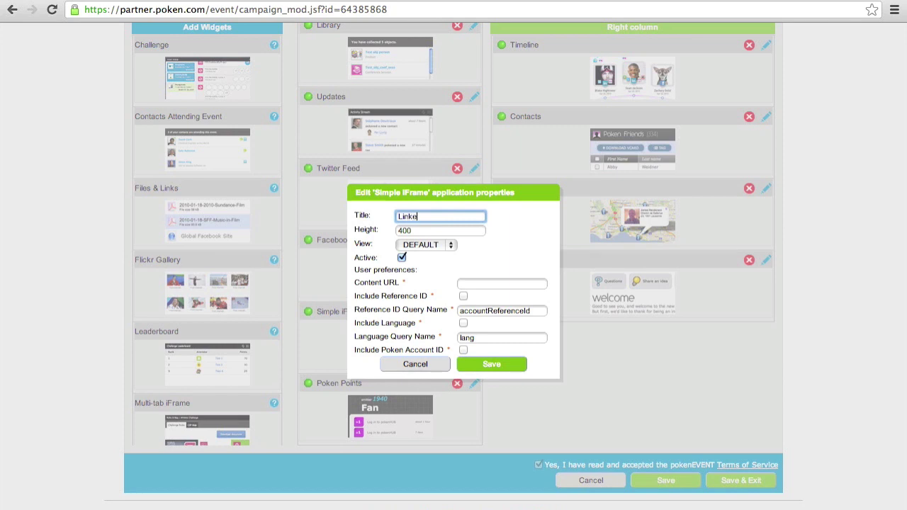
{"action": "key", "text": "ctrl+Left"}
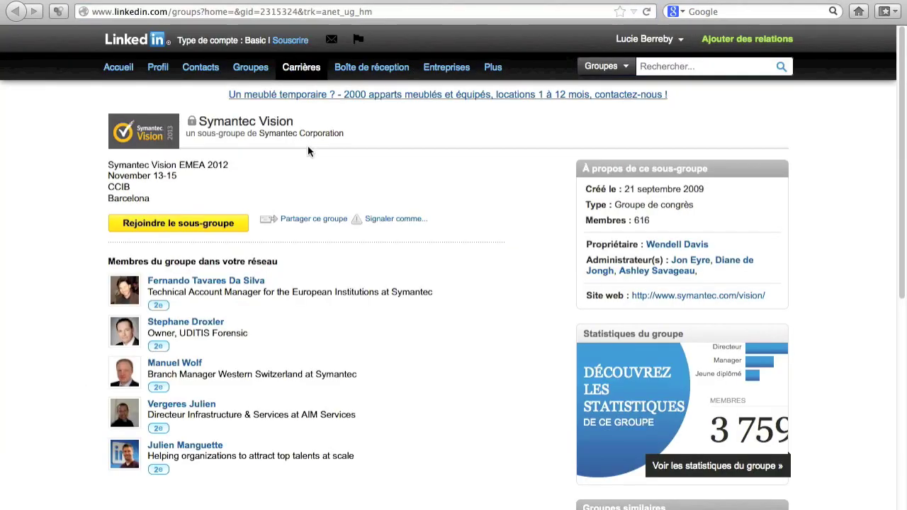
{"action": "left_click", "coordinate": [256, 12]}
{"action": "key", "text": "ctrl+Right"}
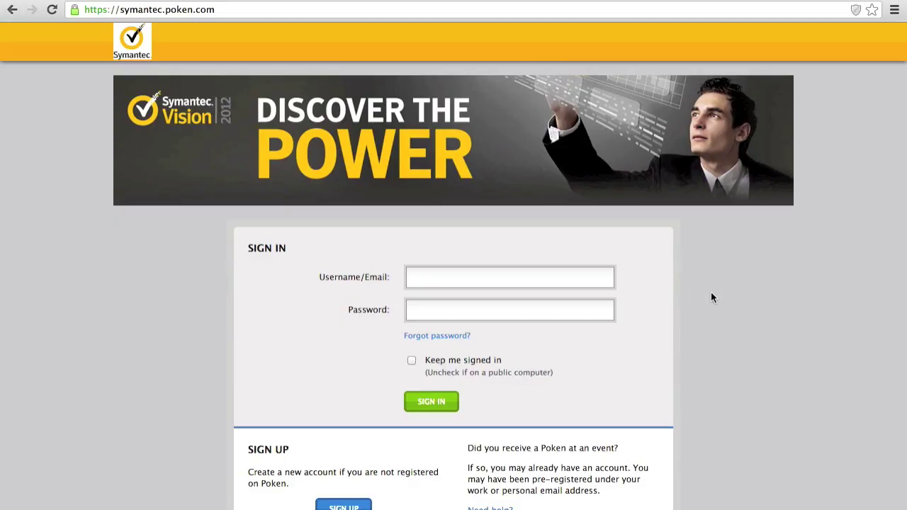
Step: Log in with the visitor account and scroll through the Twitter, Facebook, Videos, LinkedIn and Sponsors widgets
{"action": "type", "text": "lu"}
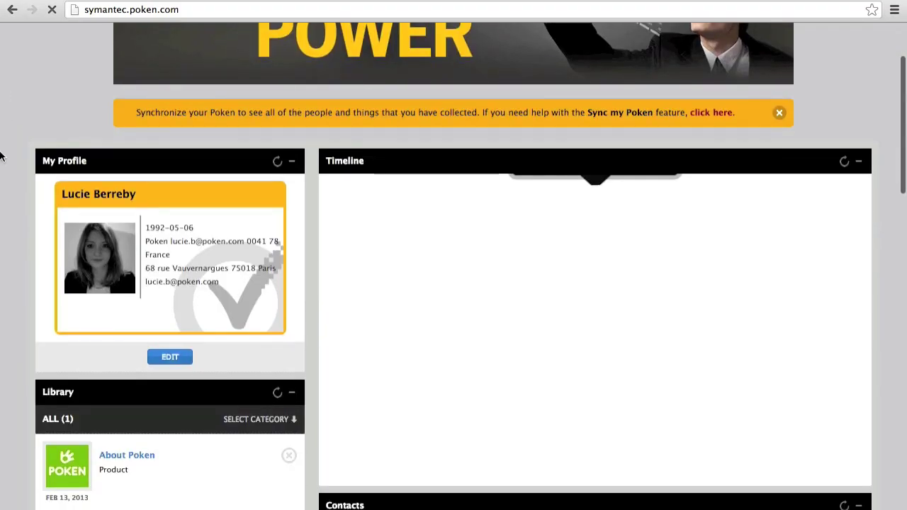
{"action": "scroll", "coordinate": [1, 156], "scroll_direction": "down", "scroll_amount": 5}
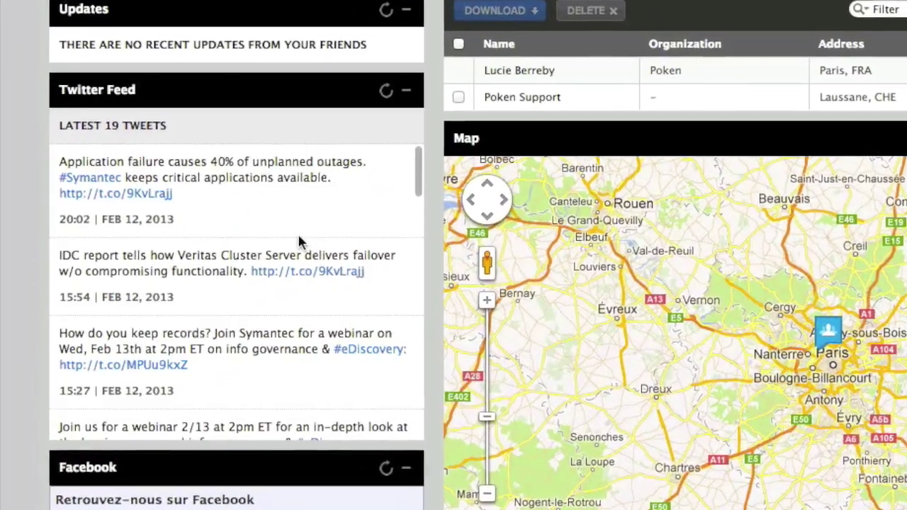
{"action": "scroll", "coordinate": [297, 241], "scroll_direction": "down", "scroll_amount": 5}
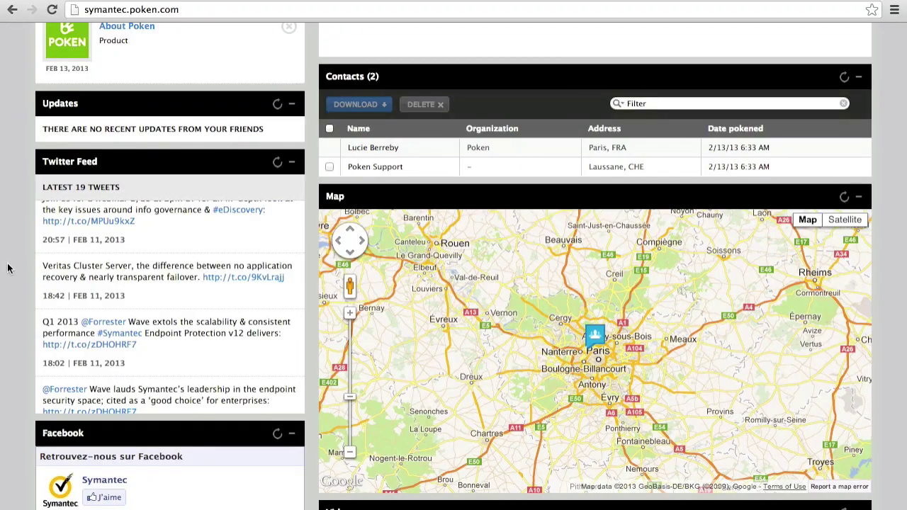
{"action": "scroll", "coordinate": [9, 268], "scroll_direction": "down", "scroll_amount": 5}
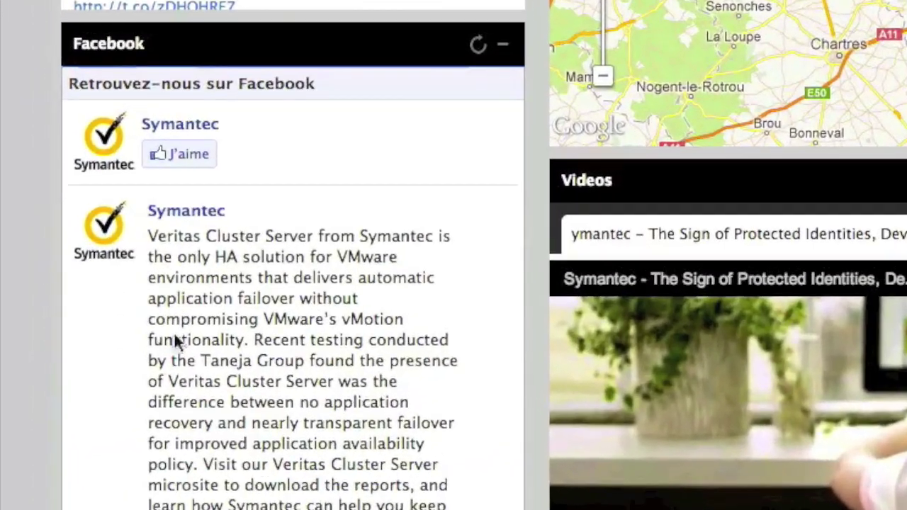
{"action": "scroll", "coordinate": [141, 295], "scroll_direction": "down", "scroll_amount": 5}
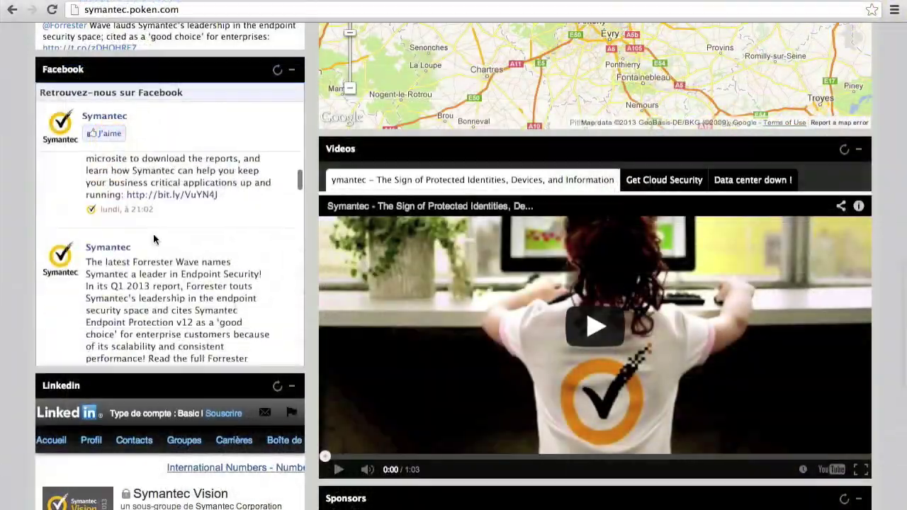
{"action": "scroll", "coordinate": [0, 253], "scroll_direction": "down", "scroll_amount": 3}
{"action": "scroll", "coordinate": [21, 395], "scroll_direction": "down", "scroll_amount": 5}
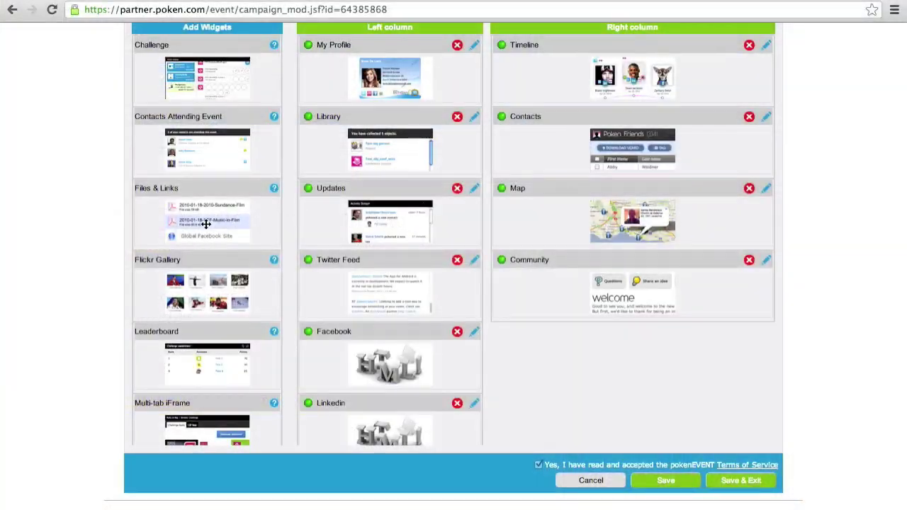
{"action": "scroll", "coordinate": [205, 224], "scroll_direction": "down", "scroll_amount": 2}
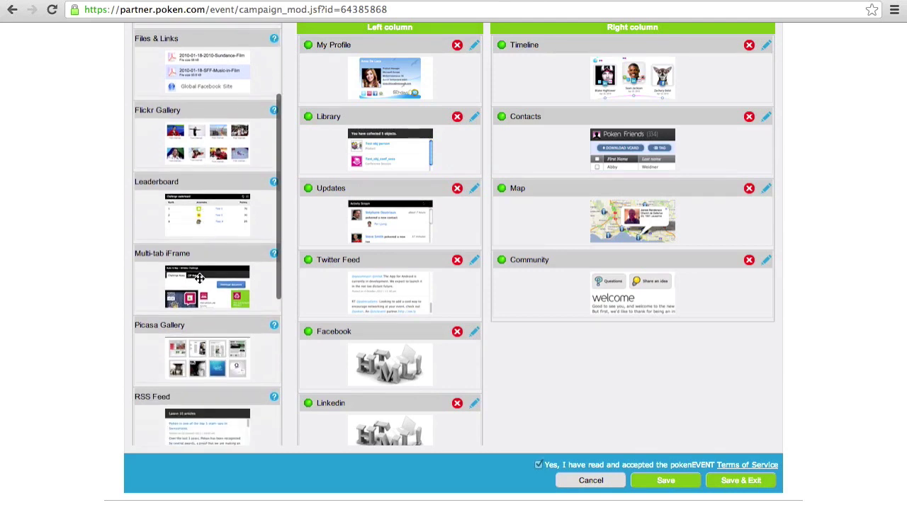
Step: Place a Multi-tab iFrame widget in the right column and bring up its properties
{"action": "left_click_drag", "start_coordinate": [244, 261], "coordinate": [546, 281]}
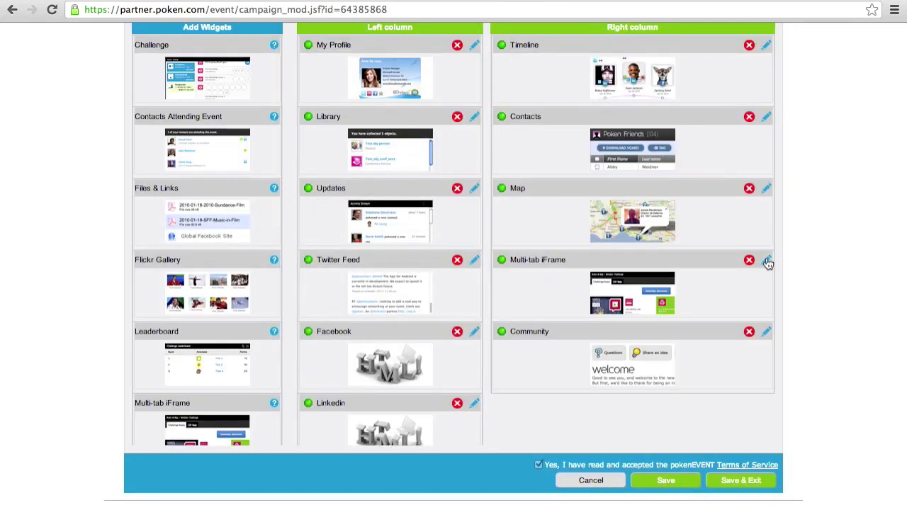
{"action": "left_click", "coordinate": [767, 261]}
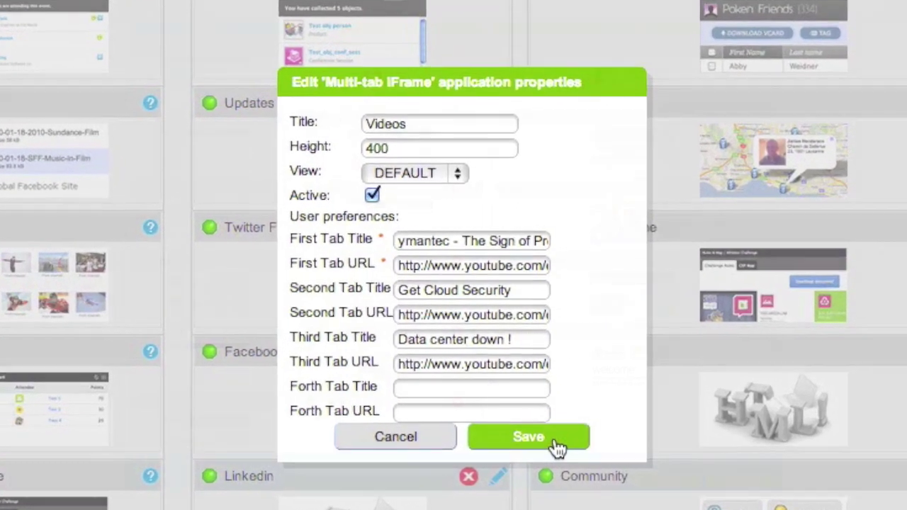
Step: Save the Videos tabs, then add a Simple iFrame below Community titled 'Sponsors'
{"action": "left_click", "coordinate": [516, 381]}
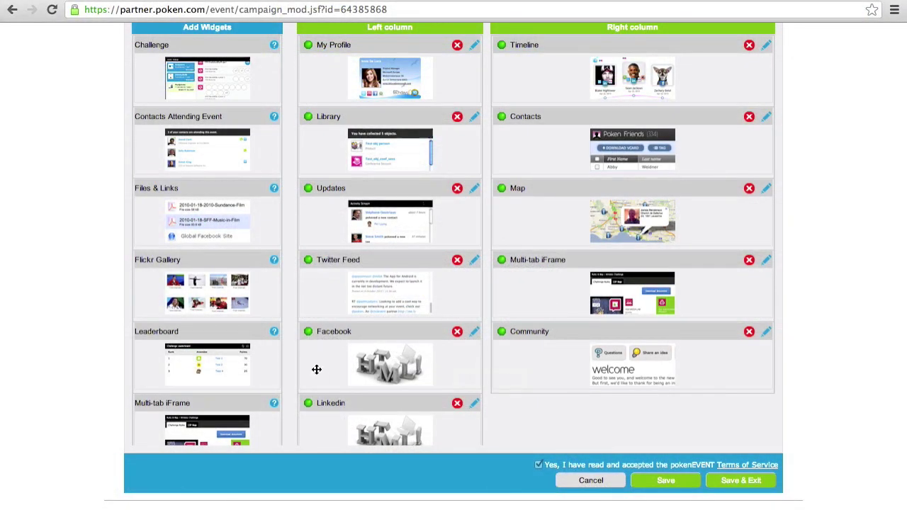
{"action": "scroll", "coordinate": [238, 317], "scroll_direction": "down", "scroll_amount": 5}
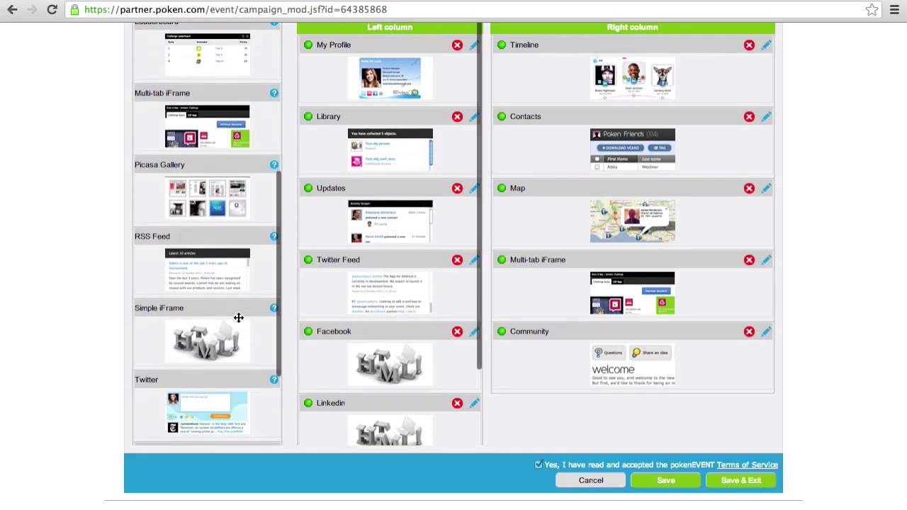
{"action": "left_click_drag", "start_coordinate": [223, 322], "coordinate": [614, 334]}
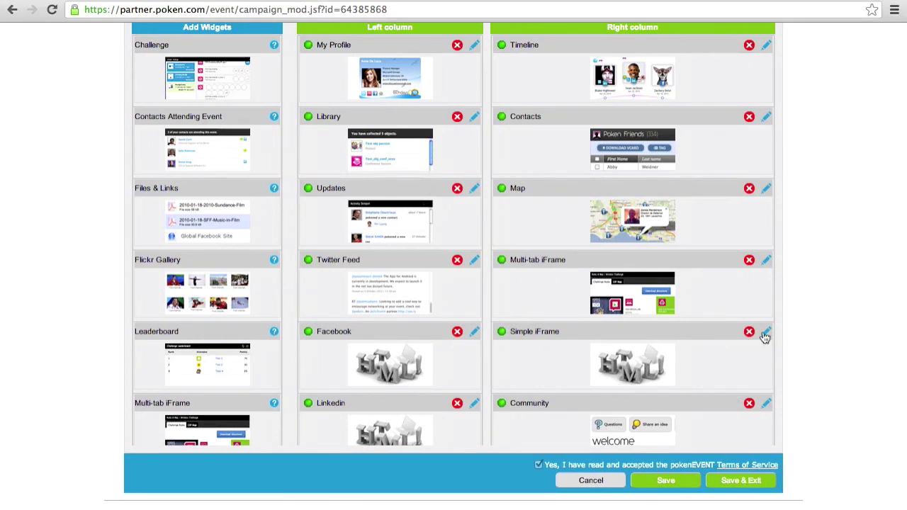
{"action": "left_click", "coordinate": [765, 333]}
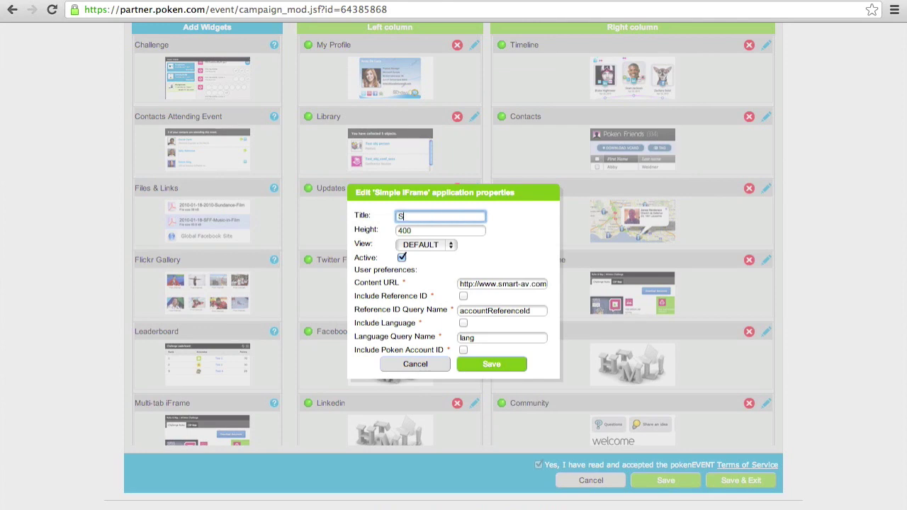
{"action": "type", "text": "Sponsors"}
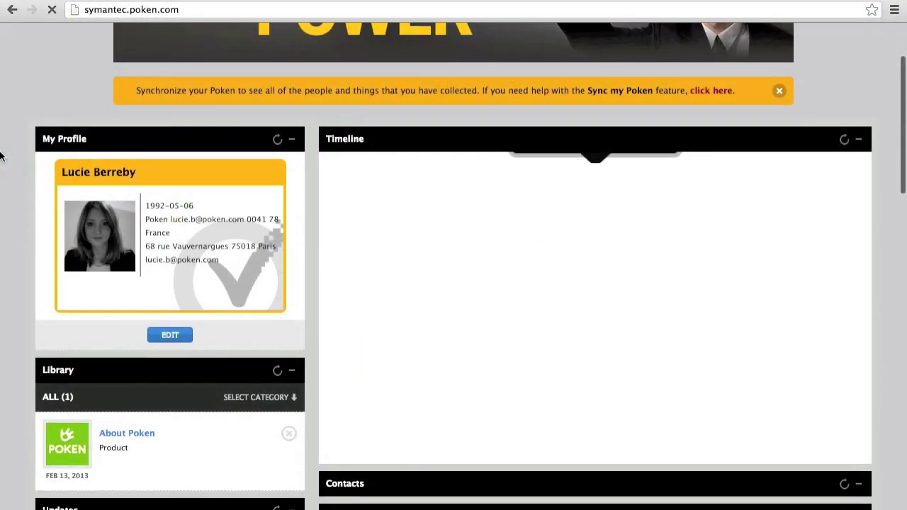
{"action": "scroll", "coordinate": [2, 154], "scroll_direction": "down", "scroll_amount": 3}
{"action": "scroll", "coordinate": [1, 154], "scroll_direction": "down", "scroll_amount": 7}
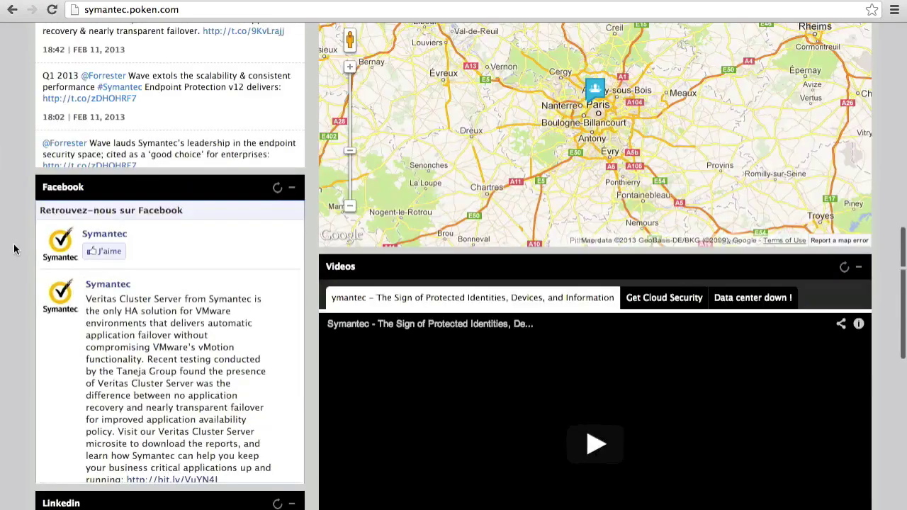
{"action": "scroll", "coordinate": [15, 247], "scroll_direction": "down", "scroll_amount": 6}
{"action": "scroll", "coordinate": [12, 266], "scroll_direction": "down", "scroll_amount": 3}
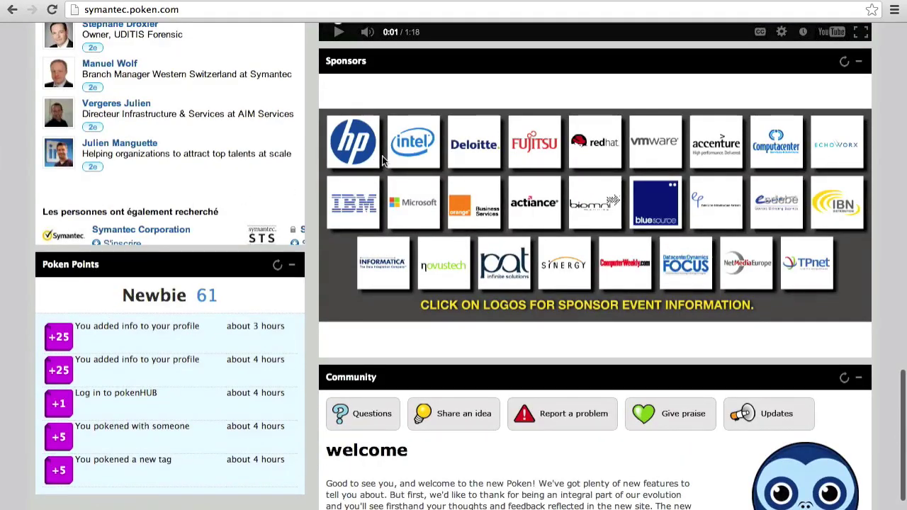
{"action": "scroll", "coordinate": [440, 230], "scroll_direction": "down", "scroll_amount": 3}
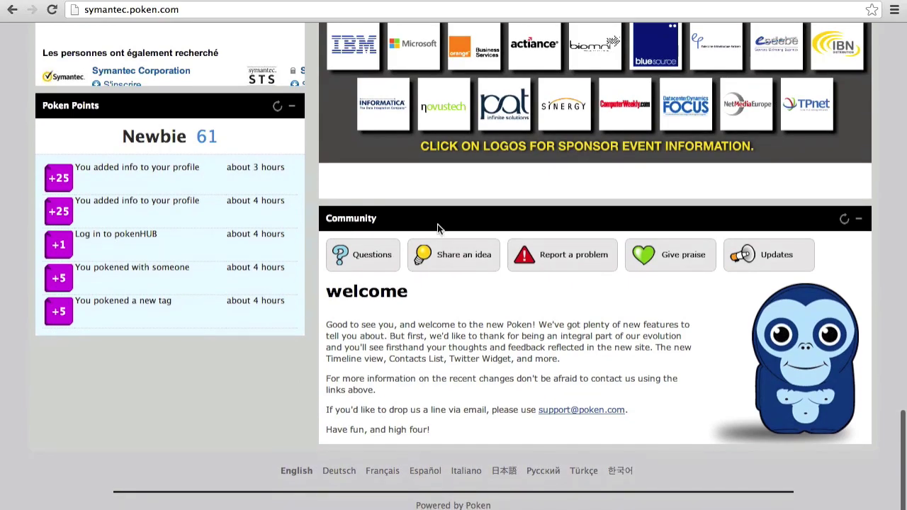
{"action": "scroll", "coordinate": [440, 230], "scroll_direction": "up", "scroll_amount": 6}
{"action": "scroll", "coordinate": [437, 224], "scroll_direction": "up", "scroll_amount": 9}
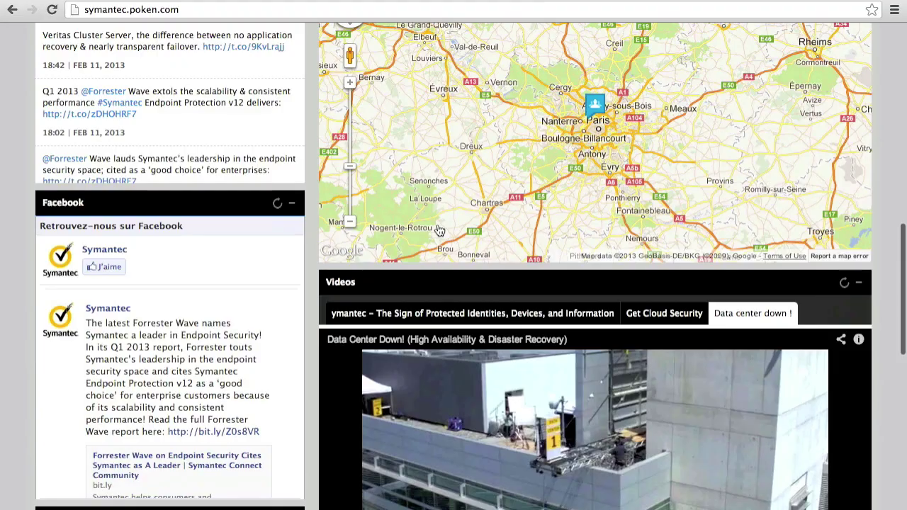
{"action": "scroll", "coordinate": [12, 266], "scroll_direction": "down", "scroll_amount": 6}
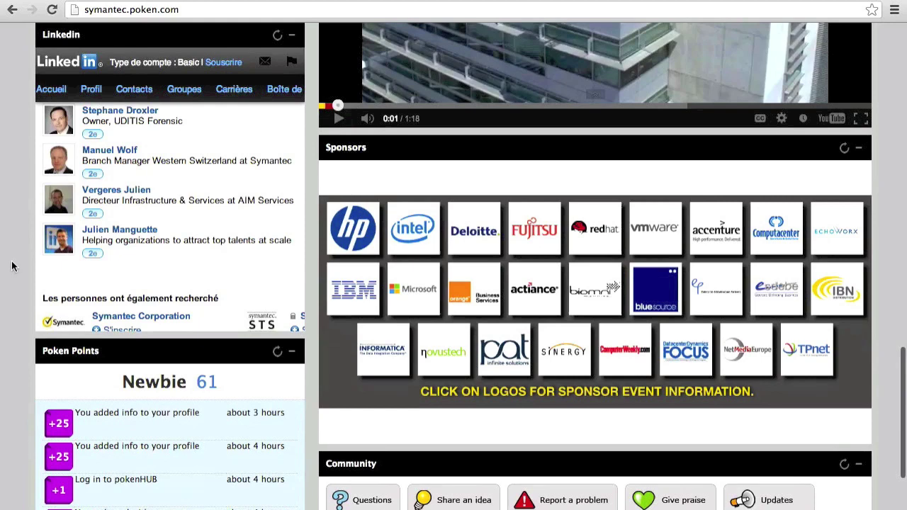
{"action": "scroll", "coordinate": [12, 266], "scroll_direction": "up", "scroll_amount": 6}
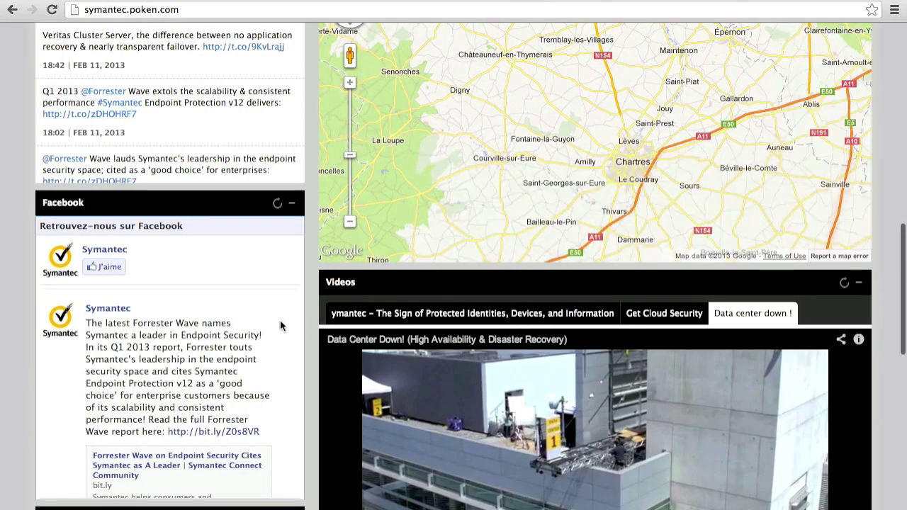
{"action": "scroll", "coordinate": [280, 320], "scroll_direction": "down", "scroll_amount": 2}
{"action": "scroll", "coordinate": [9, 341], "scroll_direction": "up", "scroll_amount": 10}
{"action": "scroll", "coordinate": [9, 341], "scroll_direction": "up", "scroll_amount": 2}
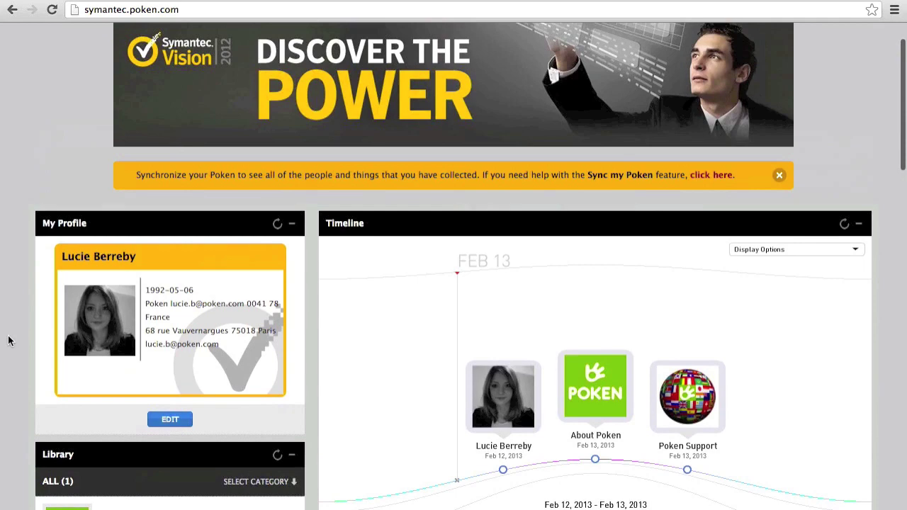